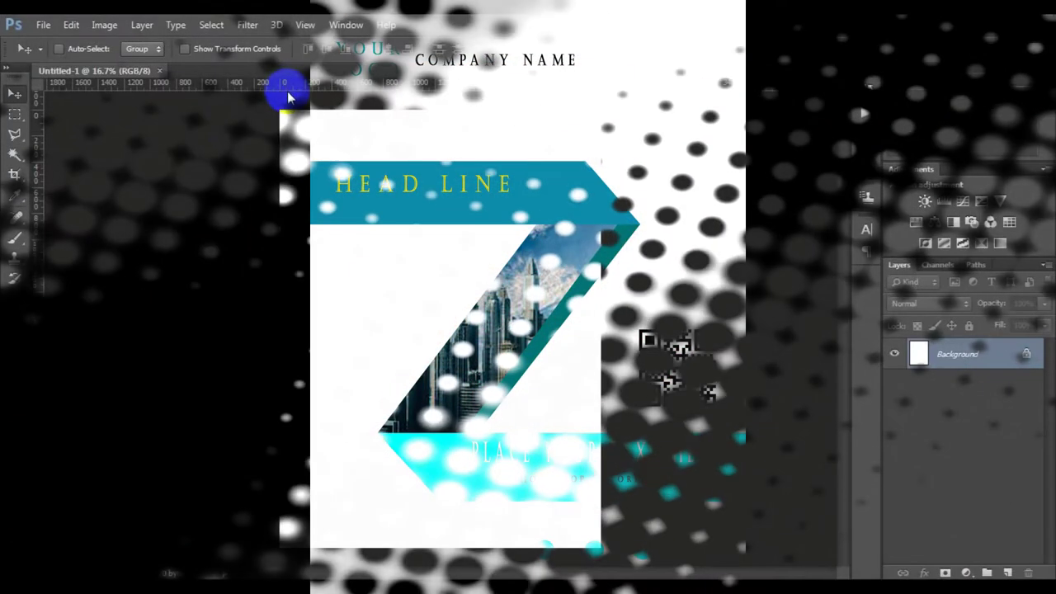
Dismiss the locked-layer warning and place four horizontal guides down the page.
click(402, 224)
drag(380, 82, 372, 229)
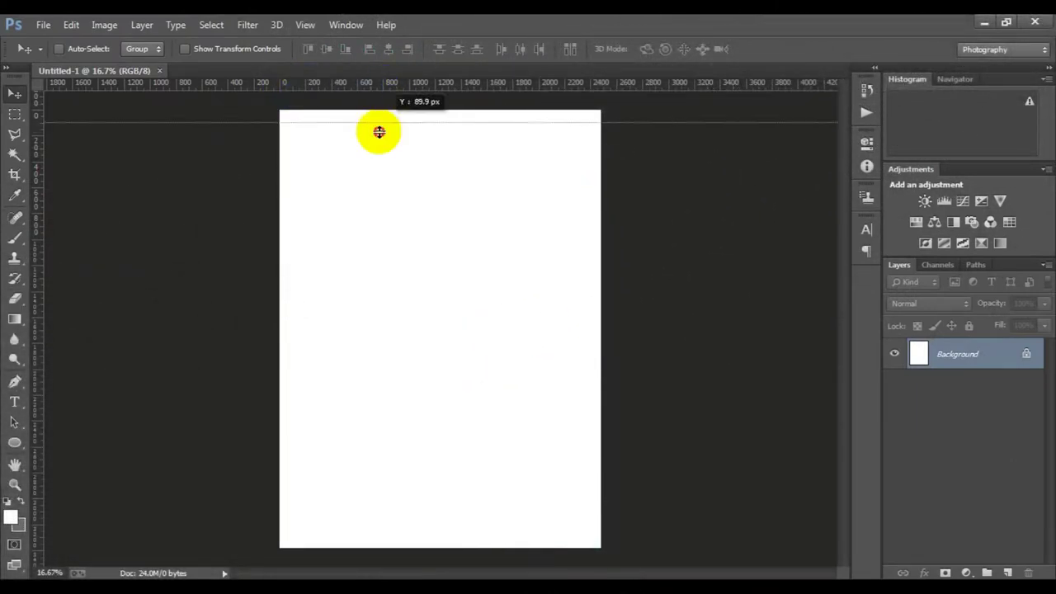
mouse_move(386, 83)
mouse_down()
mouse_move(382, 290)
mouse_move(384, 276)
mouse_up()
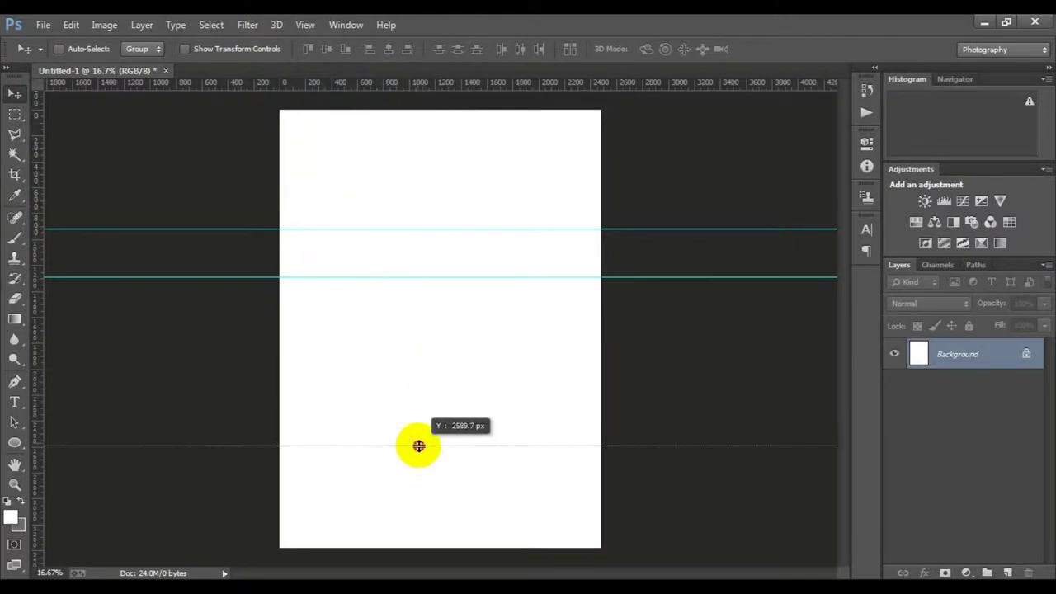
drag(386, 100, 422, 429)
mouse_move(401, 82)
mouse_down()
mouse_move(452, 492)
mouse_move(452, 479)
mouse_up()
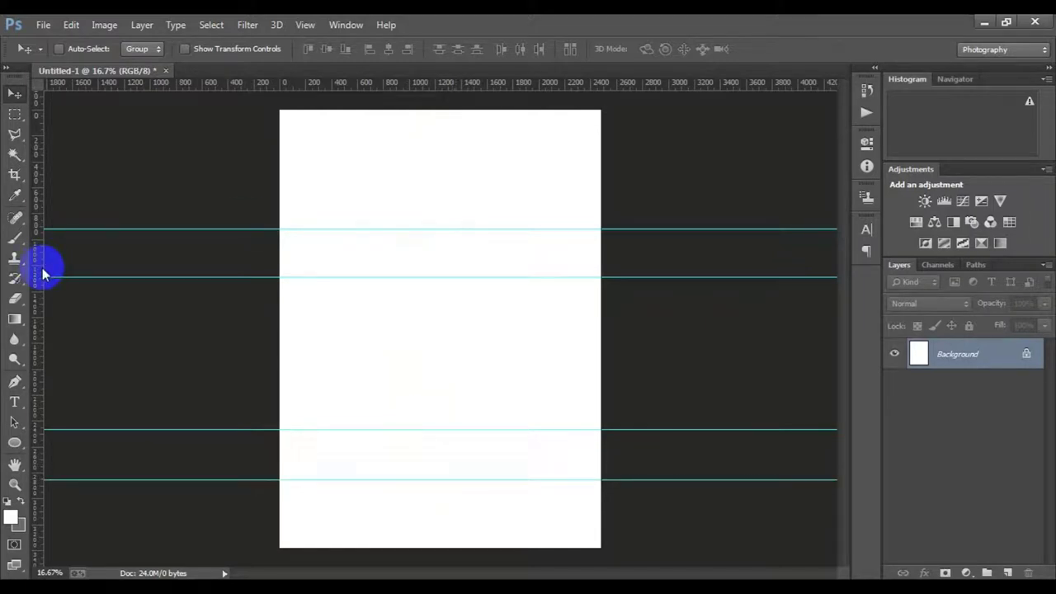
Add a cluster of vertical guides, one near 1570 px, and refine their positions.
drag(37, 272, 344, 318)
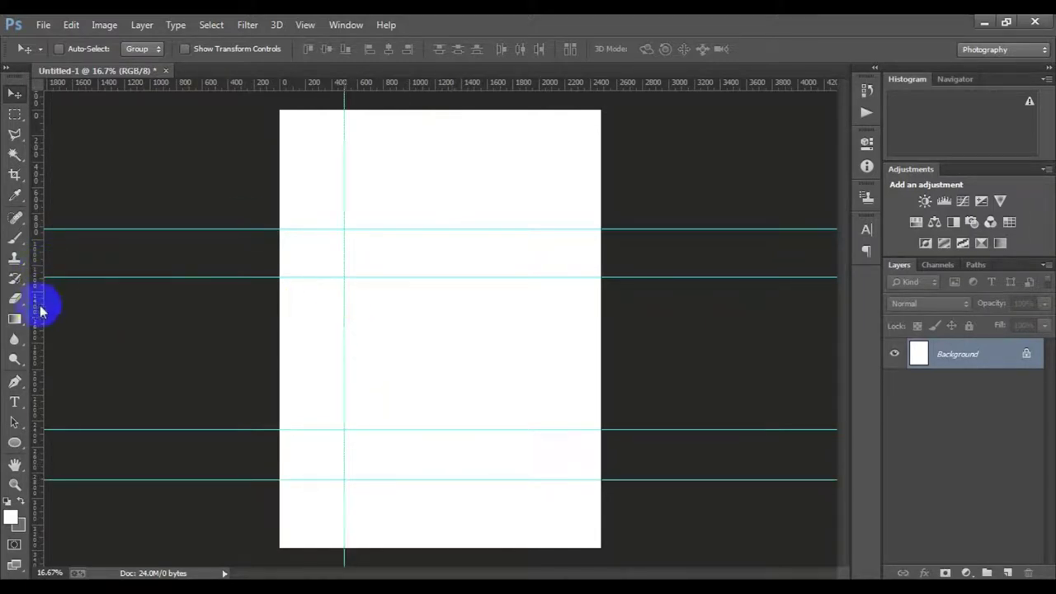
drag(39, 302, 518, 327)
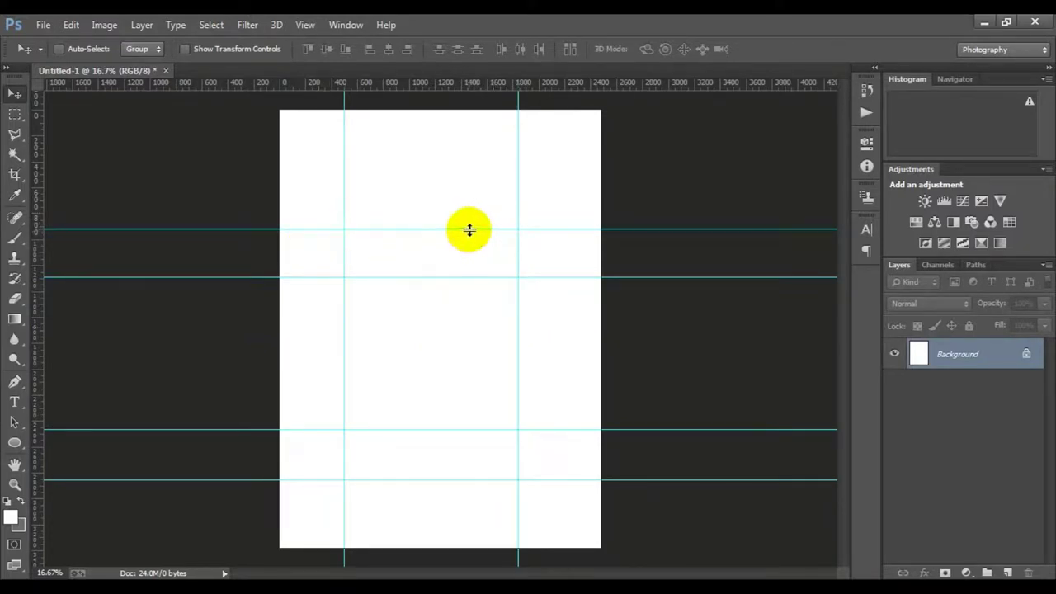
mouse_move(37, 314)
mouse_down()
mouse_move(483, 343)
mouse_move(481, 240)
mouse_up()
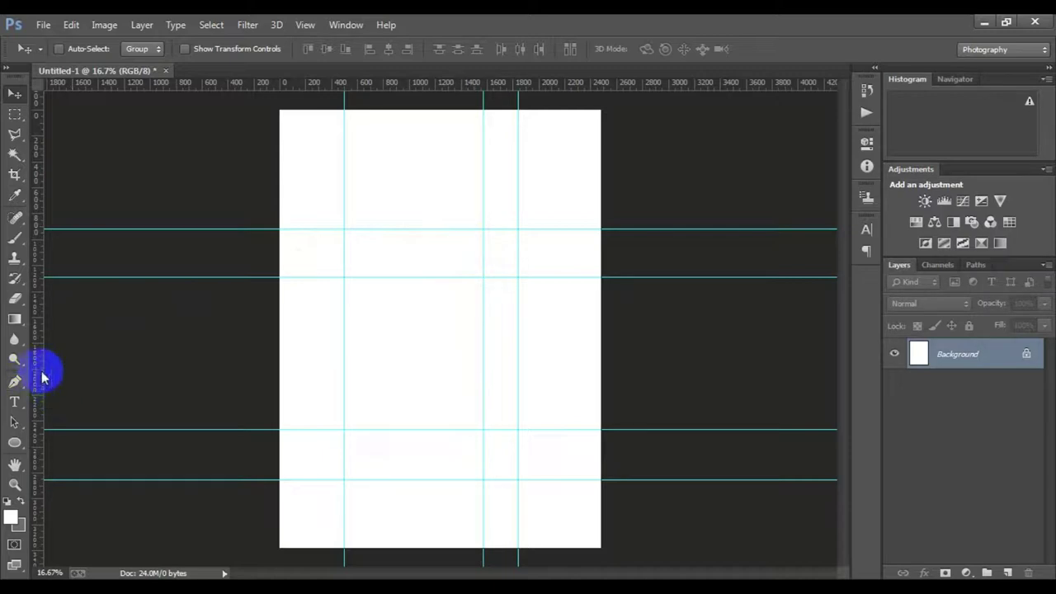
drag(45, 376, 368, 429)
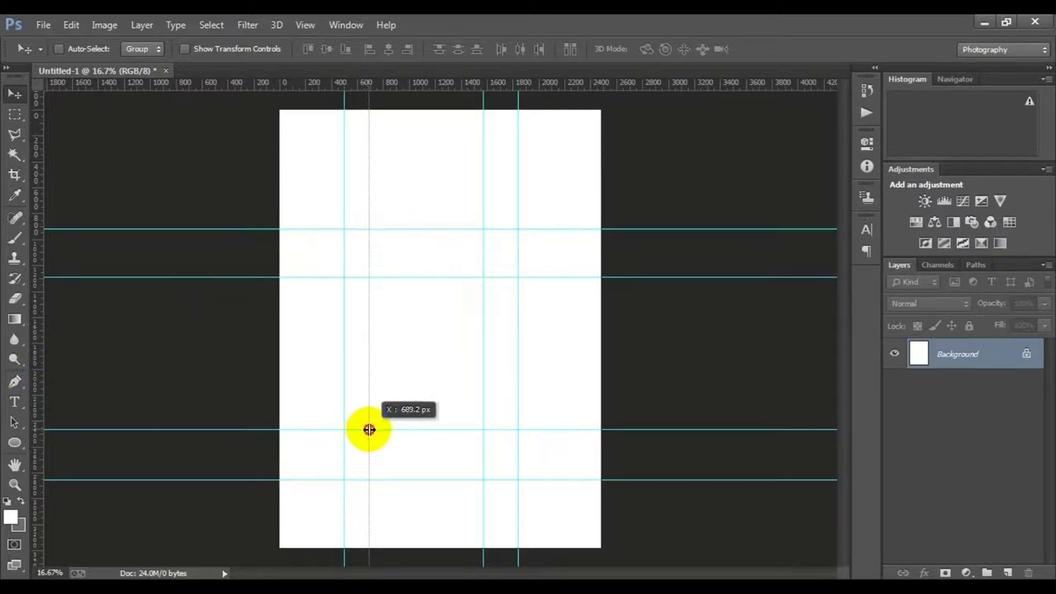
drag(369, 444, 341, 432)
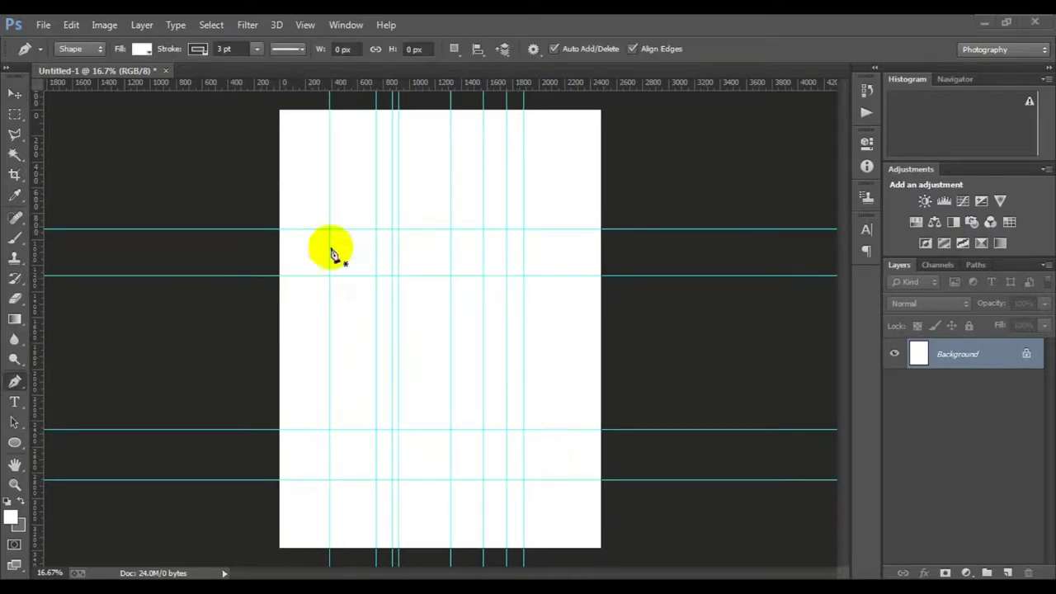
Draw a blue, outline-free top bar with a slanted right end.
click(141, 49)
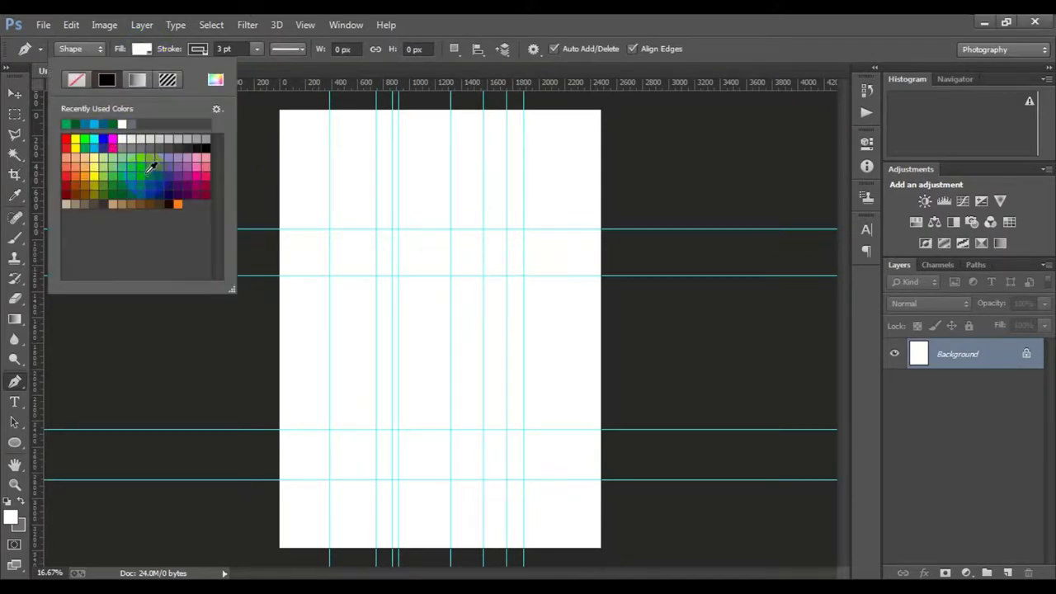
click(198, 48)
click(134, 79)
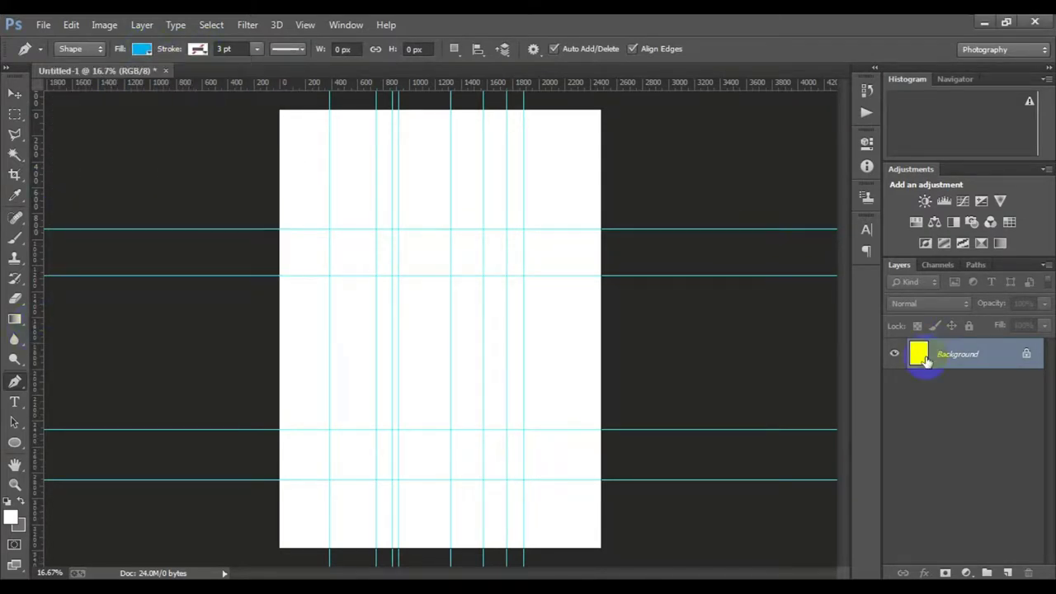
click(277, 230)
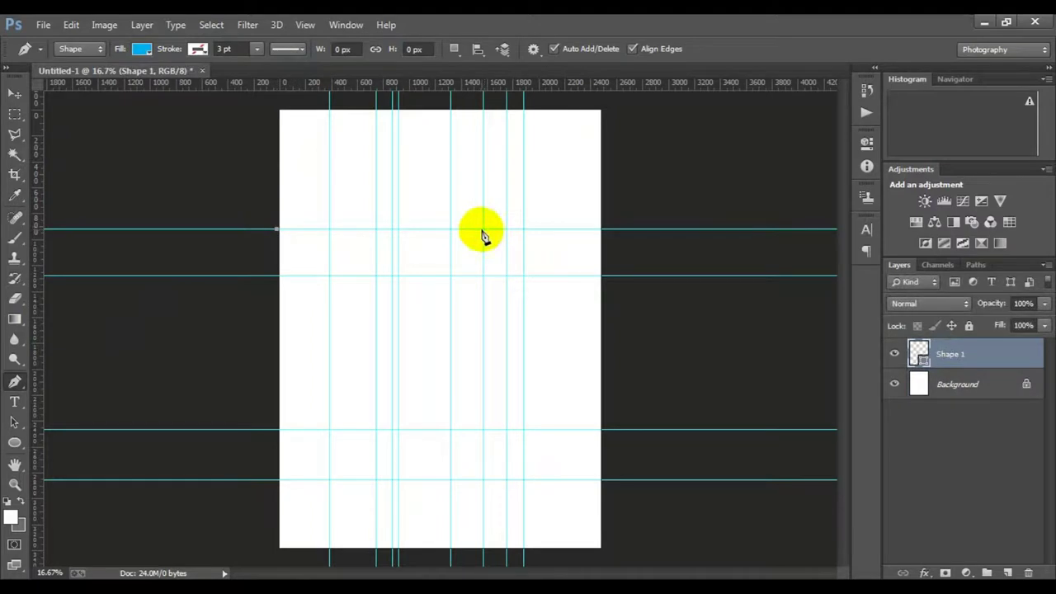
click(523, 275)
click(279, 275)
click(278, 229)
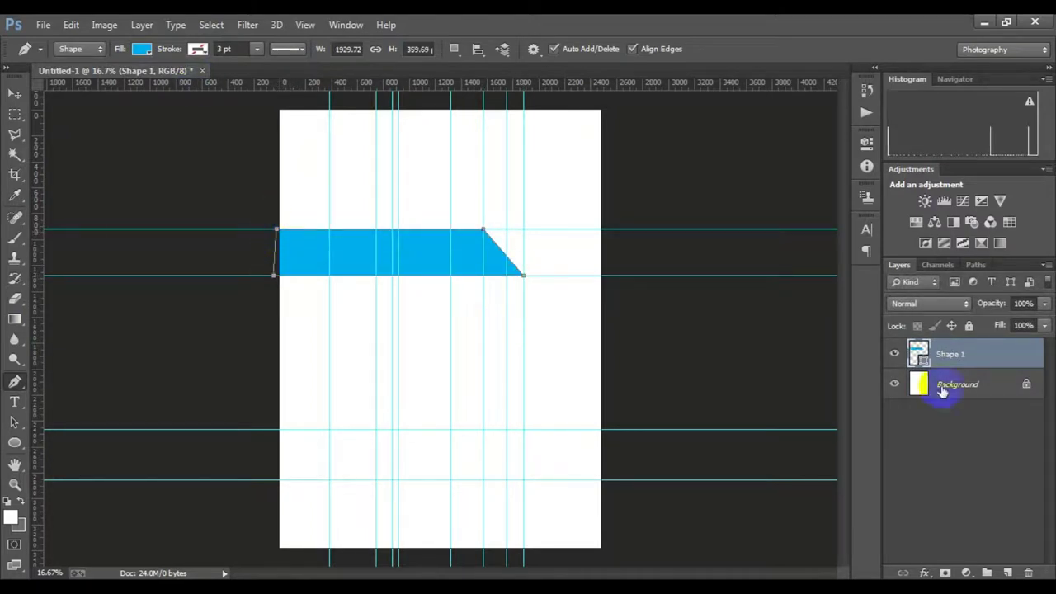
click(940, 385)
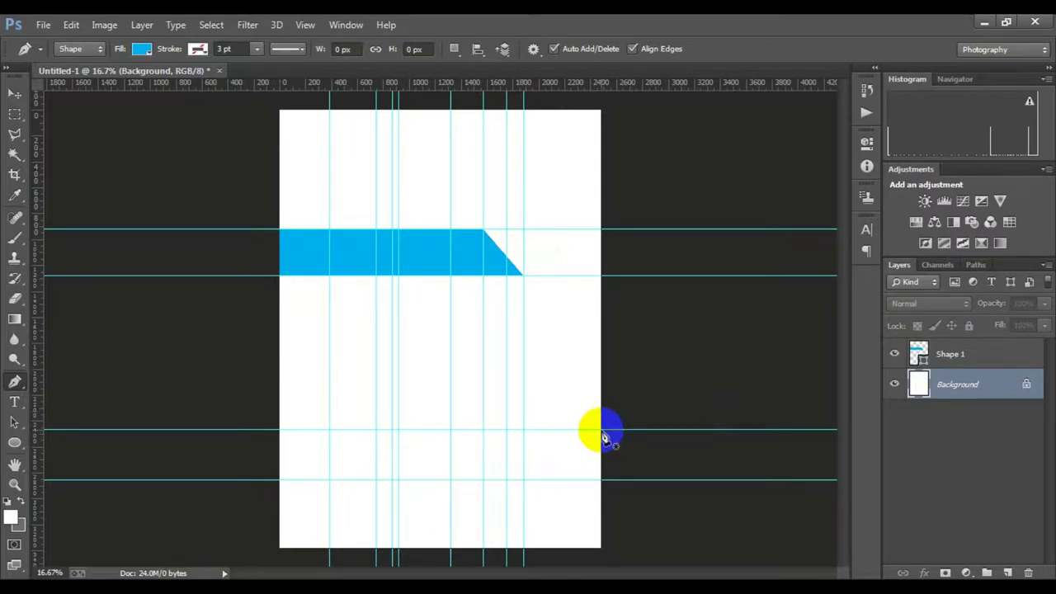
Draw the bottom bar with a slanted left end and recolour it light blue.
click(600, 428)
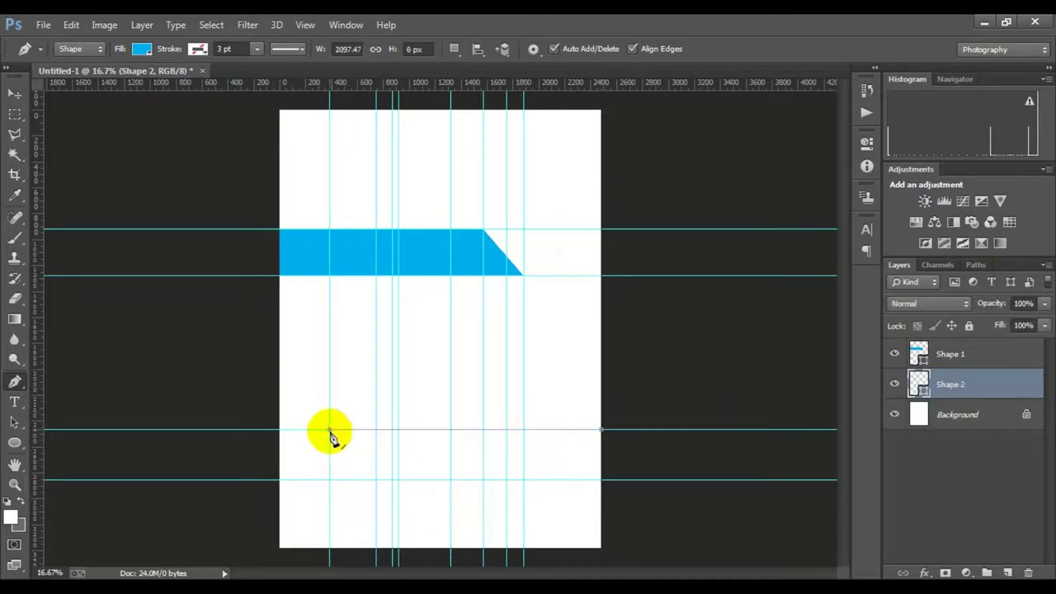
click(375, 478)
click(601, 480)
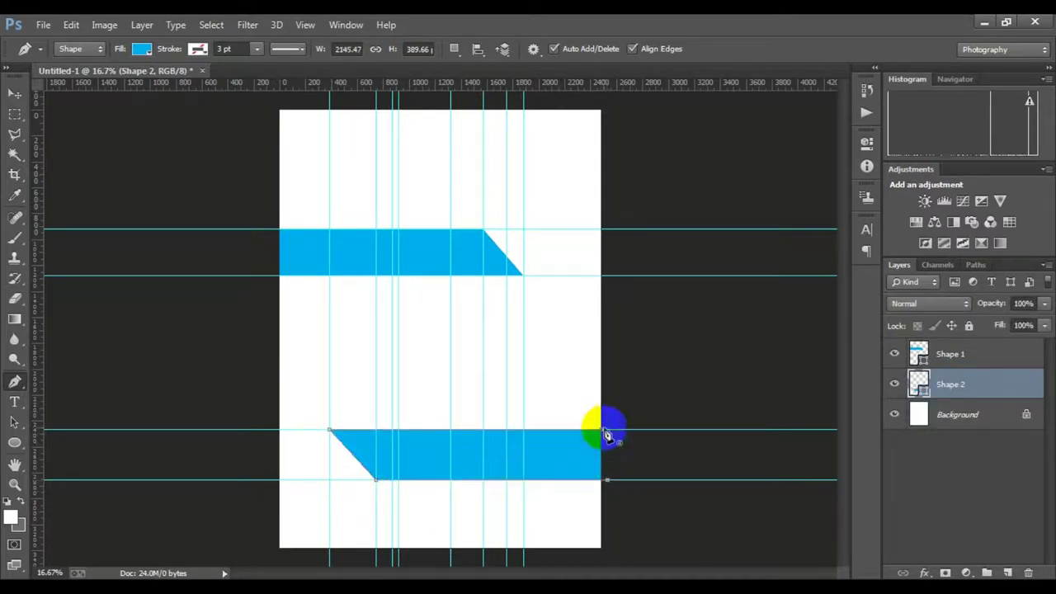
click(142, 51)
click(147, 157)
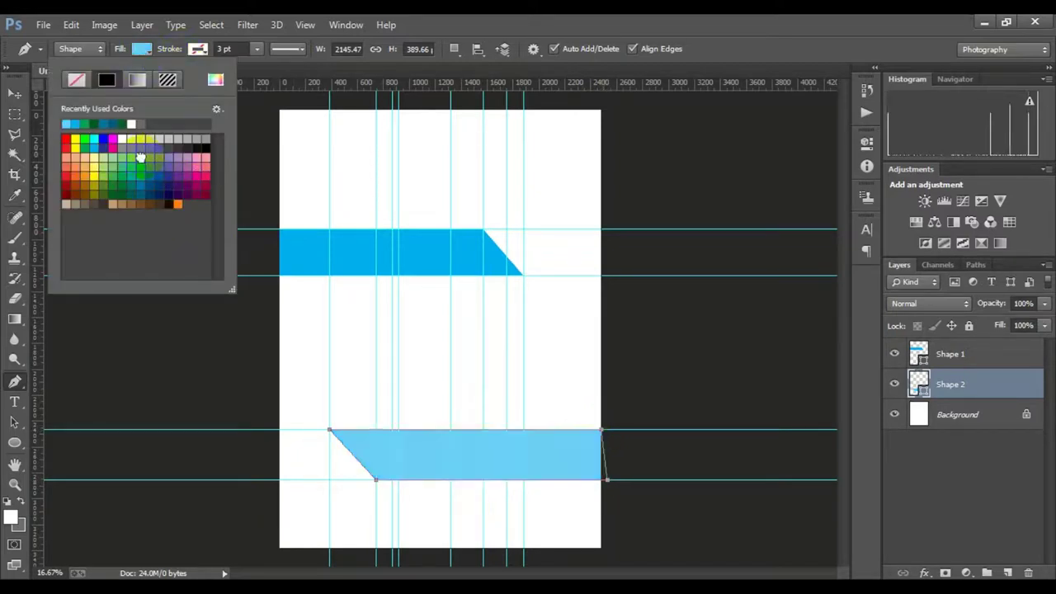
click(775, 369)
click(736, 381)
ctrl+click(480, 330)
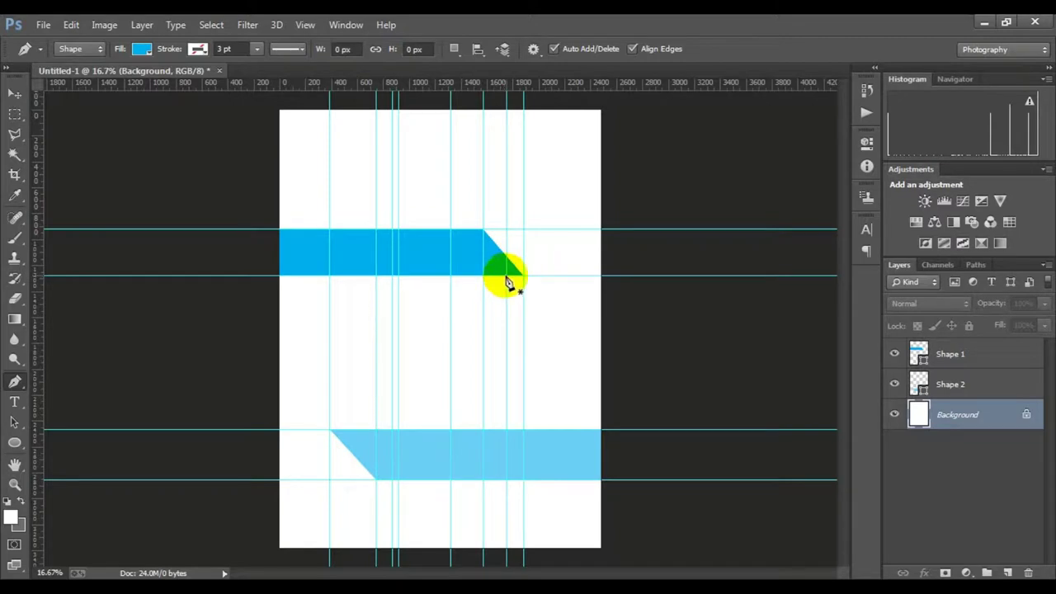
Nudge two vertical guides to mark the diagonal's top and base.
click(17, 93)
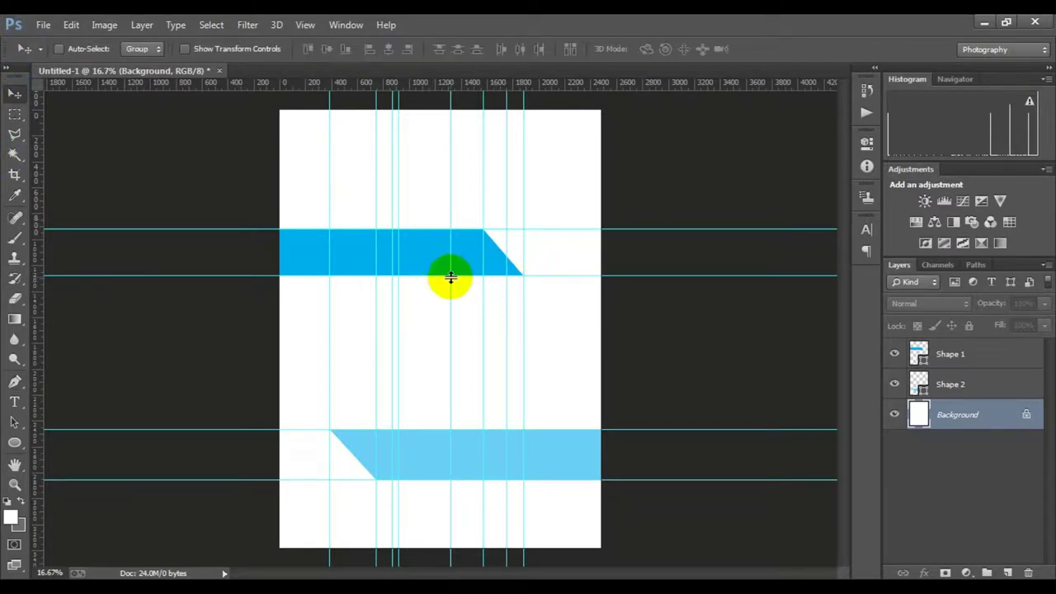
drag(446, 267, 446, 267)
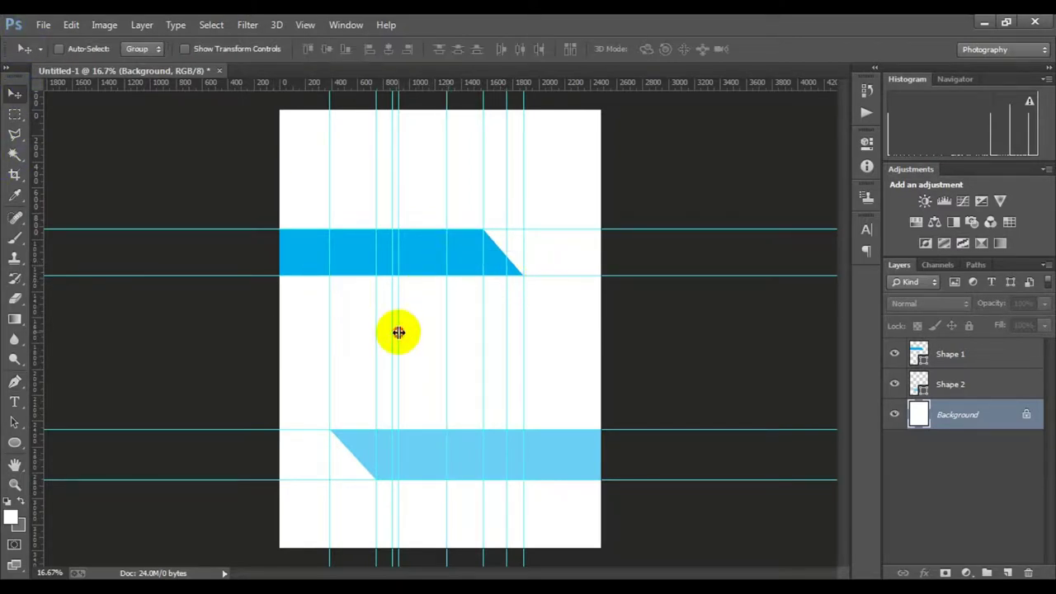
drag(401, 333, 401, 333)
click(14, 381)
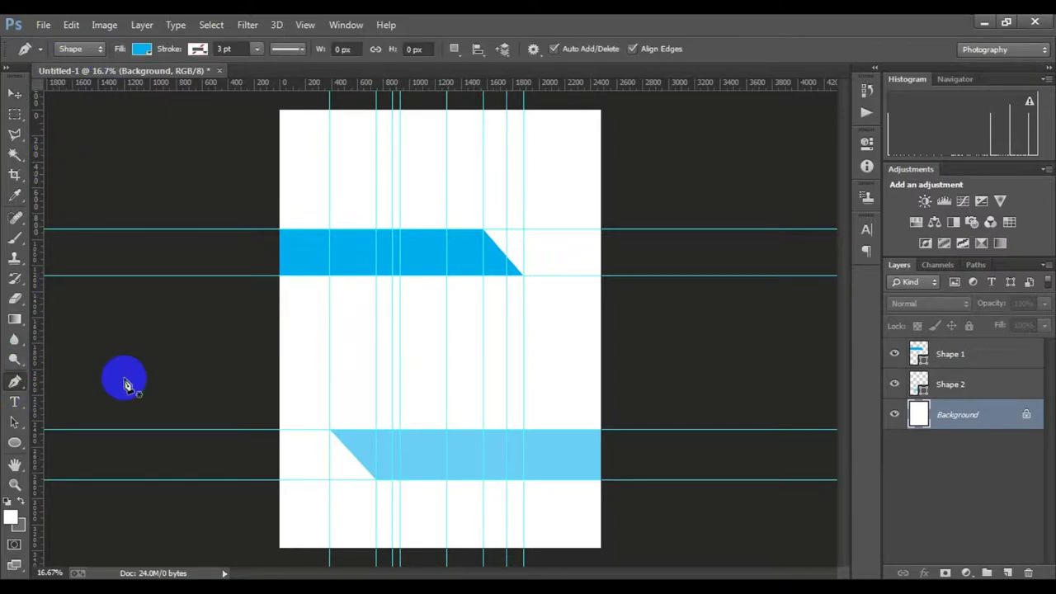
Draw a closed blue parallelogram, Shape 3, connecting the top and bottom bars.
click(447, 276)
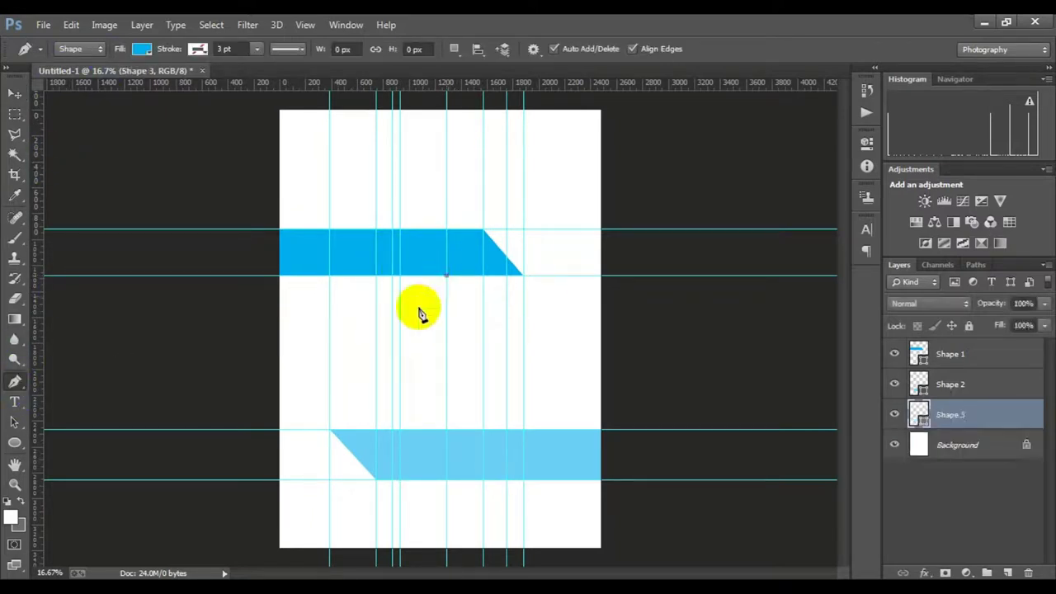
click(329, 429)
click(393, 429)
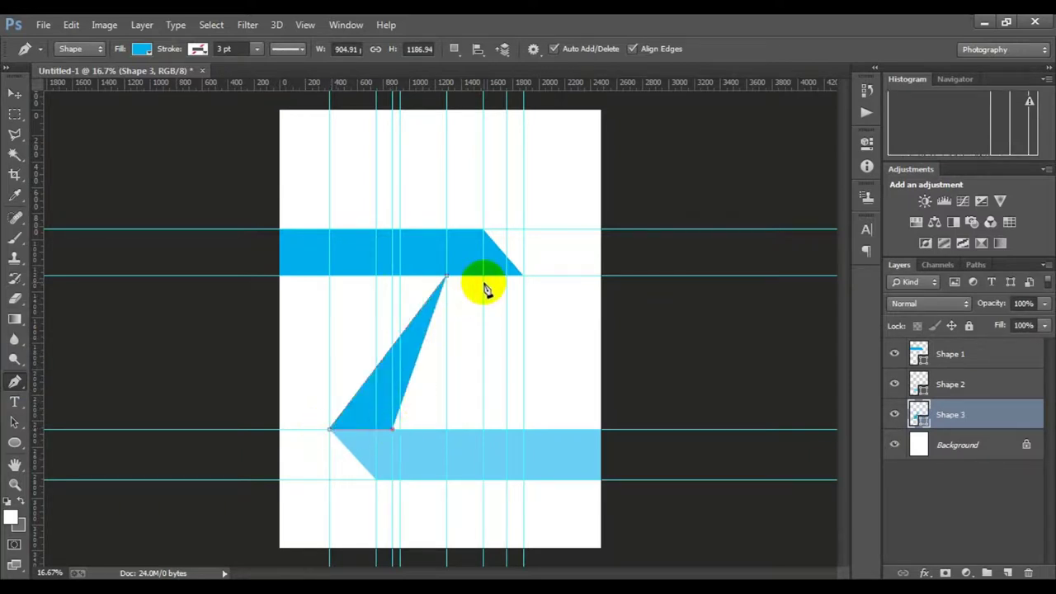
click(506, 276)
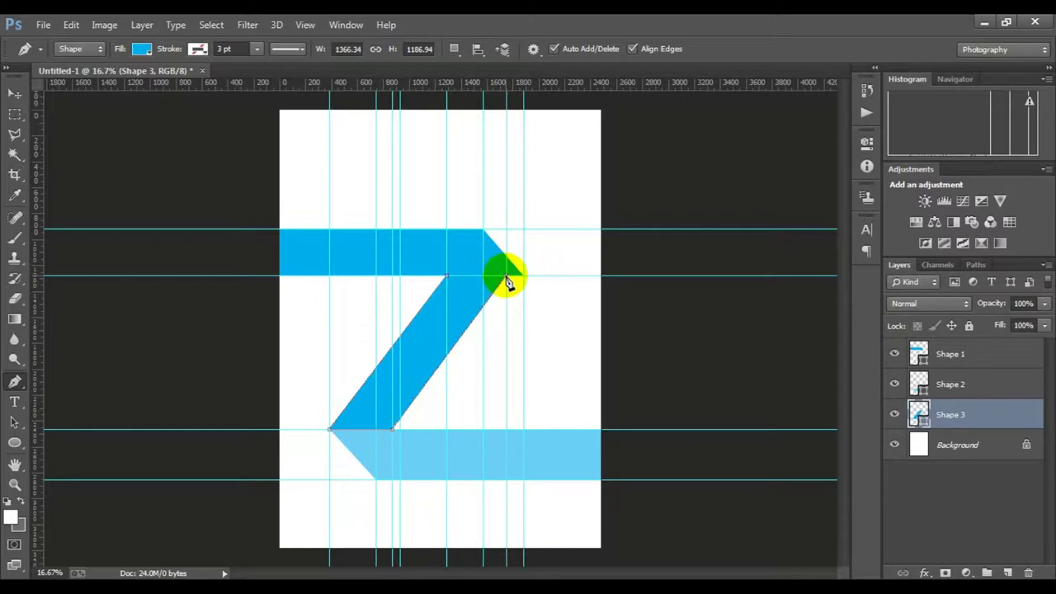
click(448, 277)
click(969, 441)
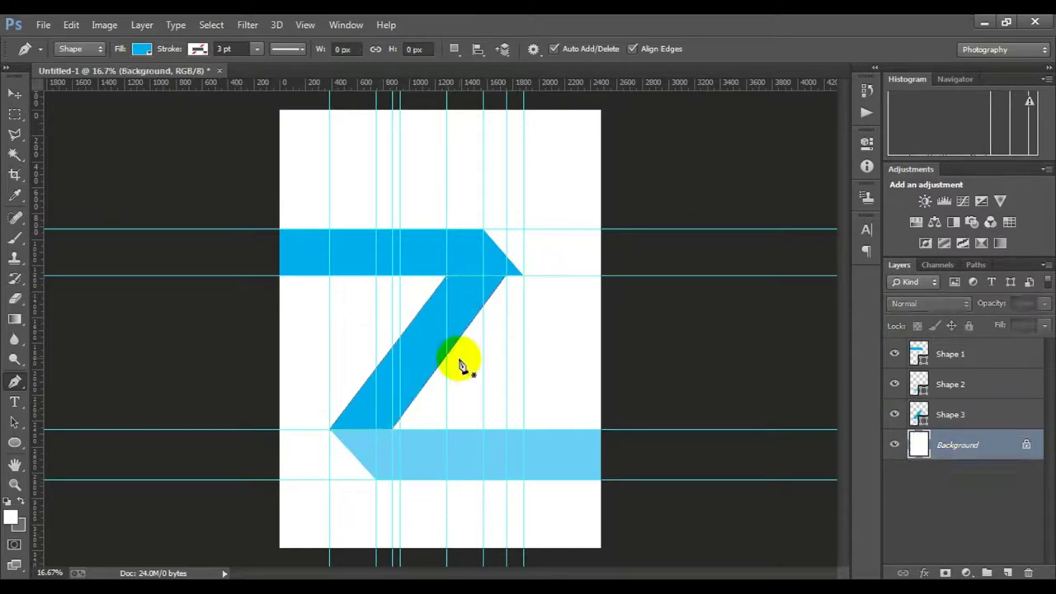
scroll(476, 306, up, 2)
Apply a free transform to the blue diagonal, Shape 3, and deselect it.
click(928, 412)
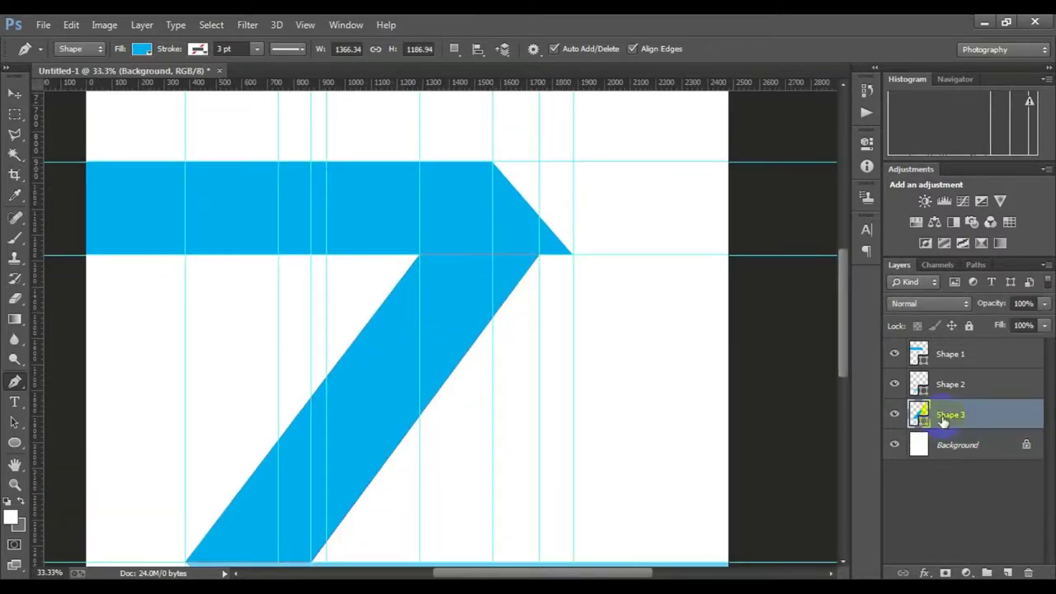
key(ctrl+t)
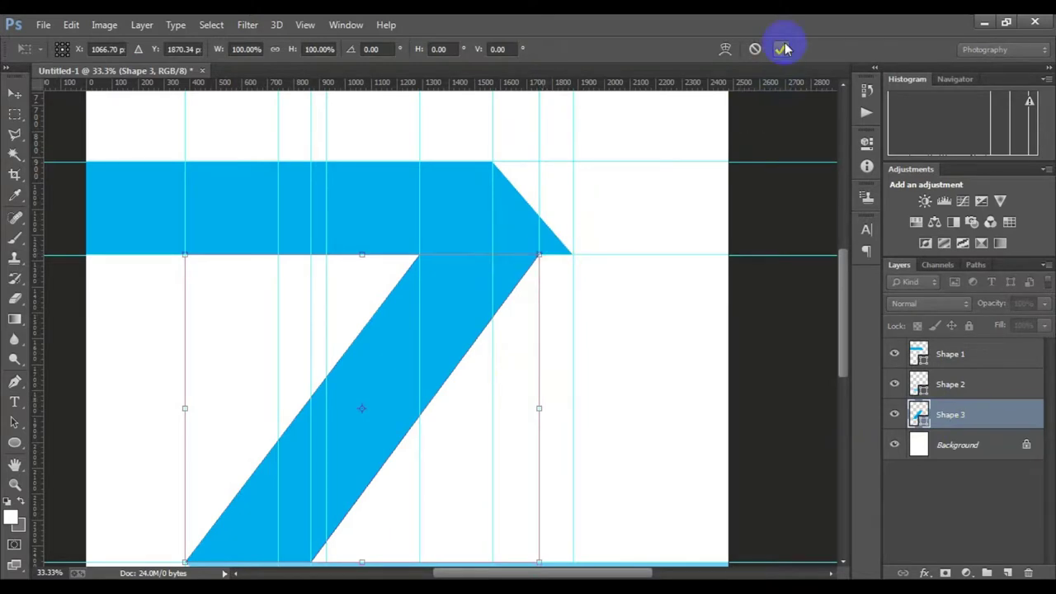
click(780, 48)
scroll(500, 346, down, 3)
click(957, 445)
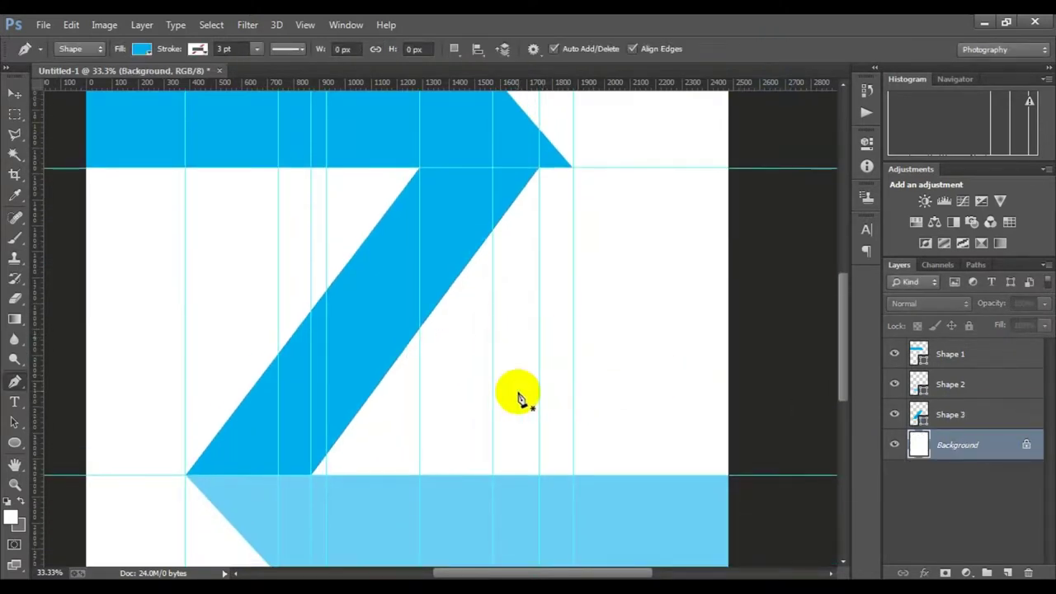
scroll(528, 322, up, 2)
Draw a grey strip, Shape 4, along the diagonal and widen it into a full band.
click(139, 50)
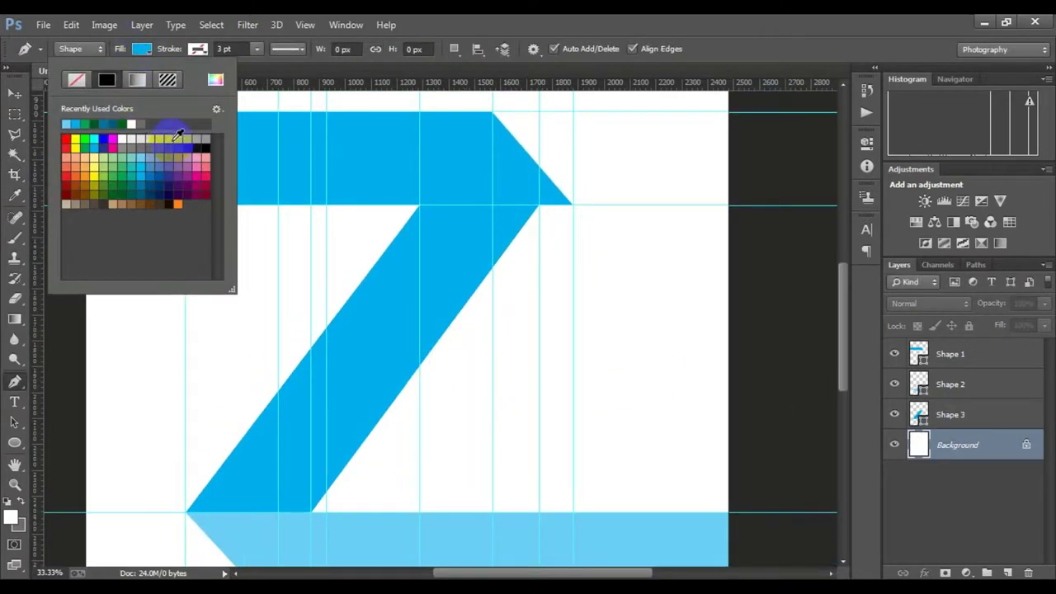
click(199, 137)
click(573, 206)
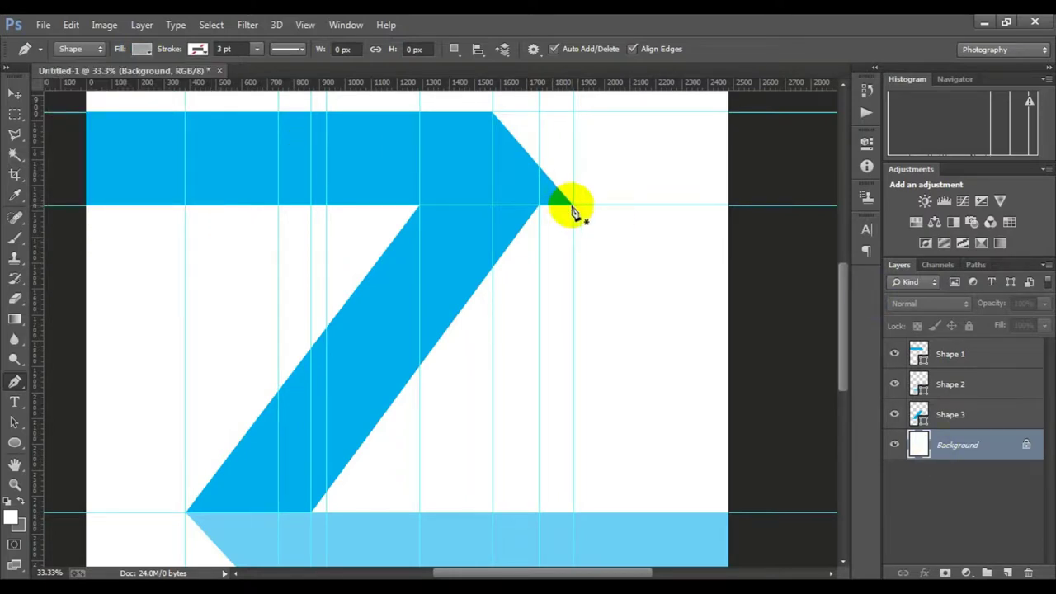
click(572, 206)
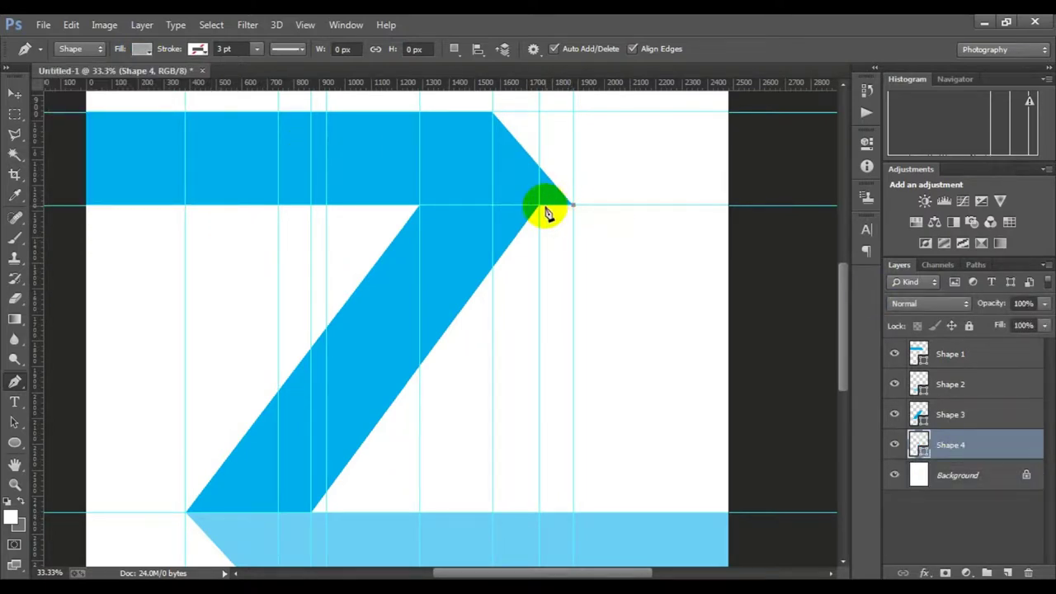
click(539, 206)
click(326, 511)
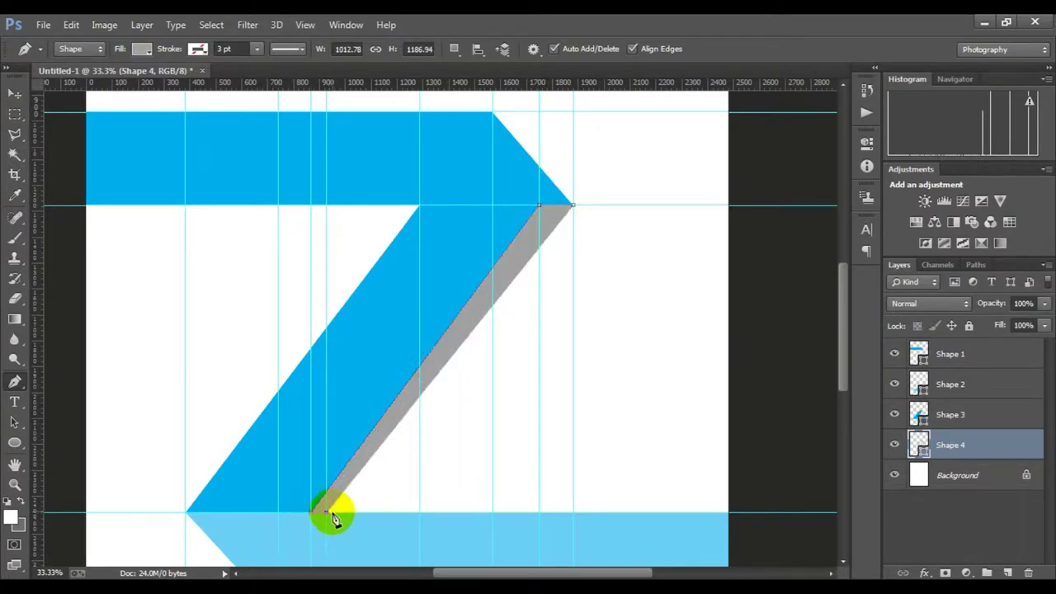
click(330, 517)
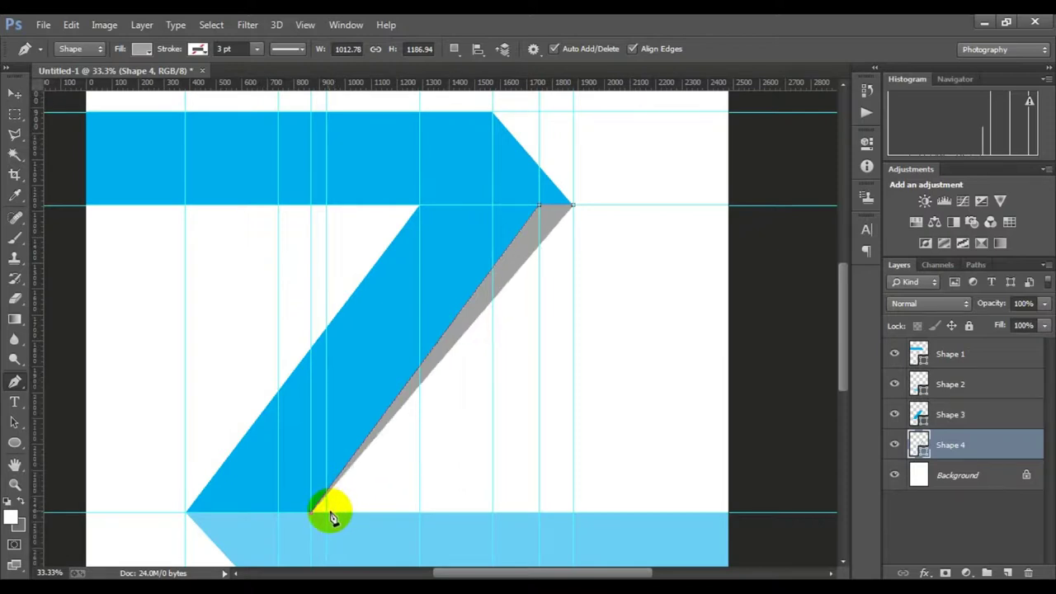
click(335, 515)
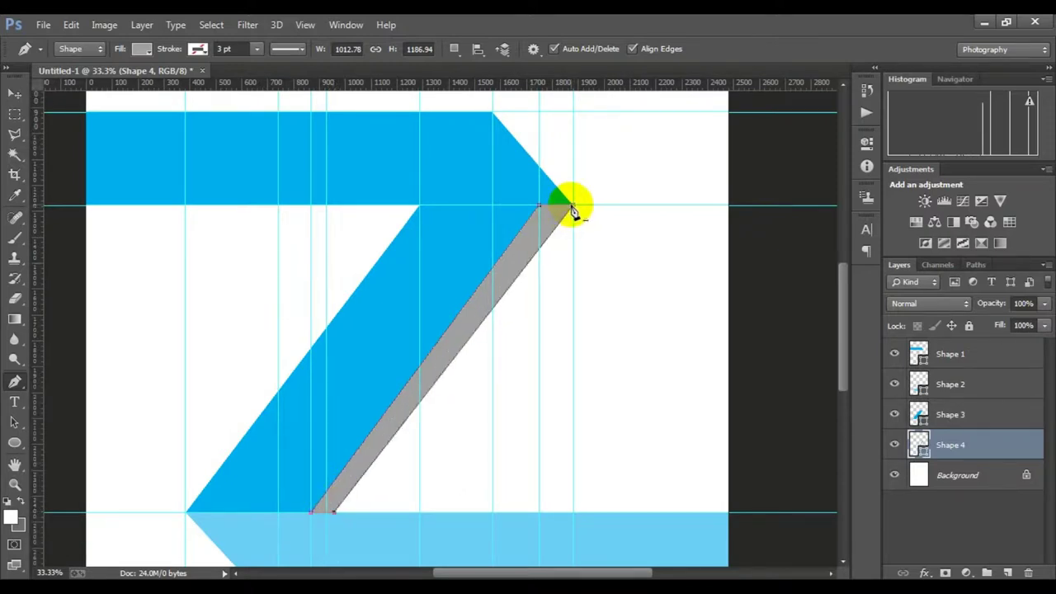
click(945, 479)
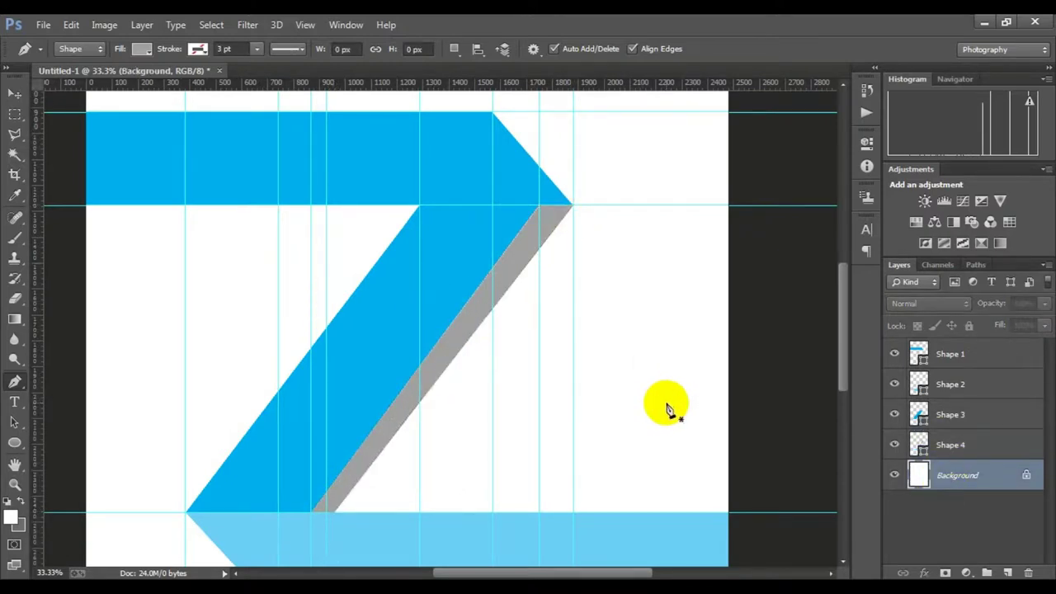
Apply a free transform to the grey band, Shape 4.
click(946, 446)
key(ctrl+t)
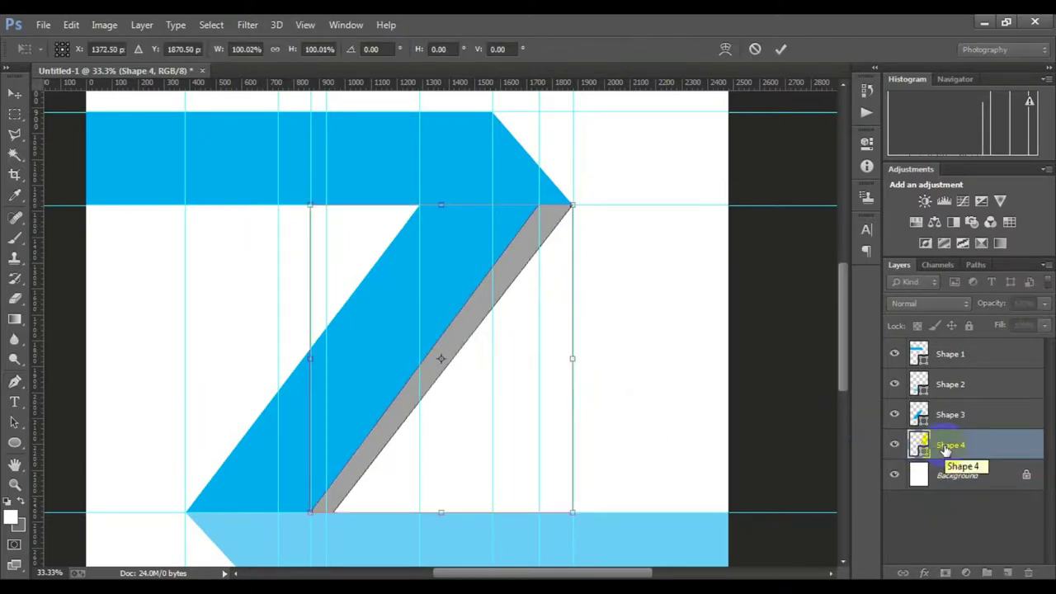
key(Return)
click(945, 475)
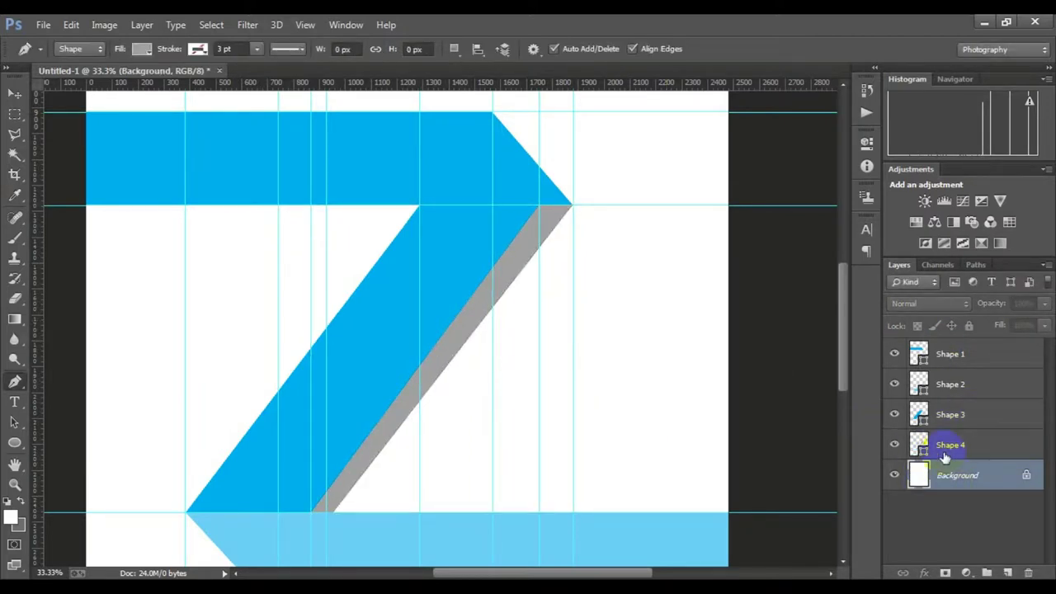
Stretch the blue diagonal's top-right handle up to the top bar's corner.
click(955, 417)
key(ctrl+t)
drag(539, 204, 547, 194)
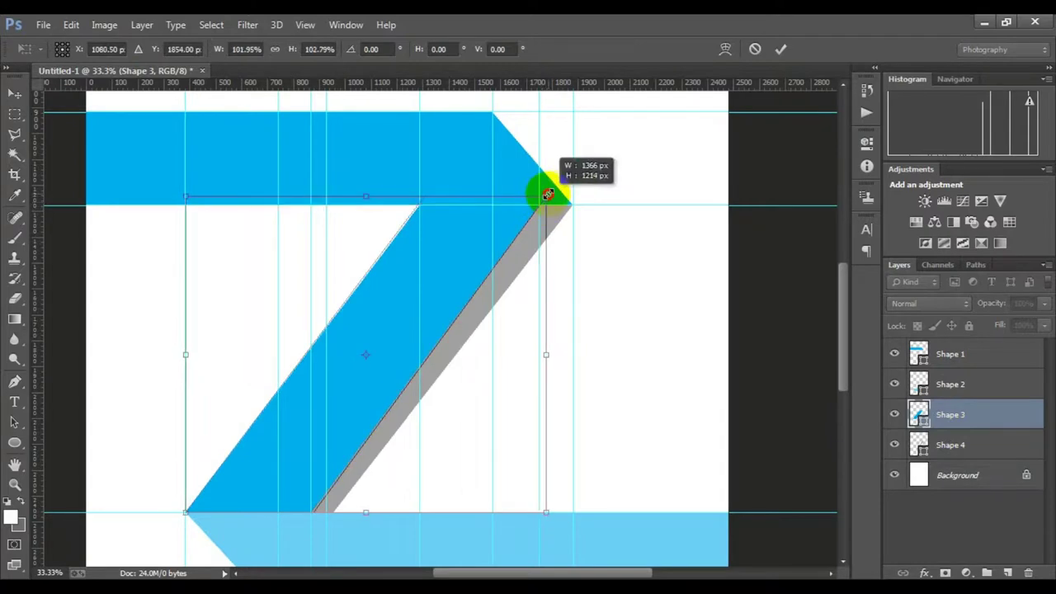
click(780, 49)
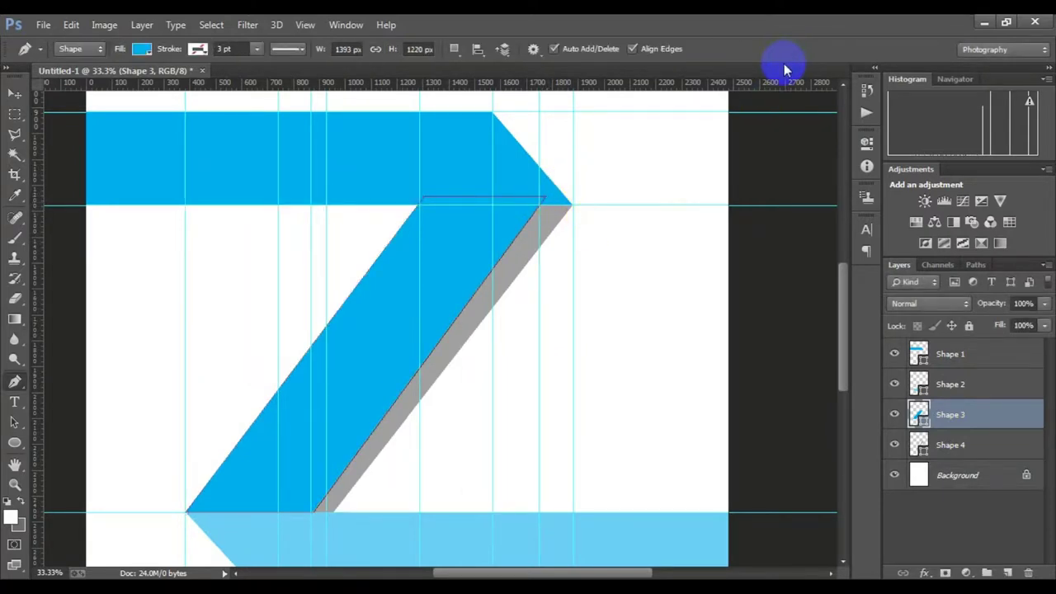
click(942, 476)
Zoom in and out around the diagonal to inspect the edges, ending on the whole poster.
alt+click(429, 377)
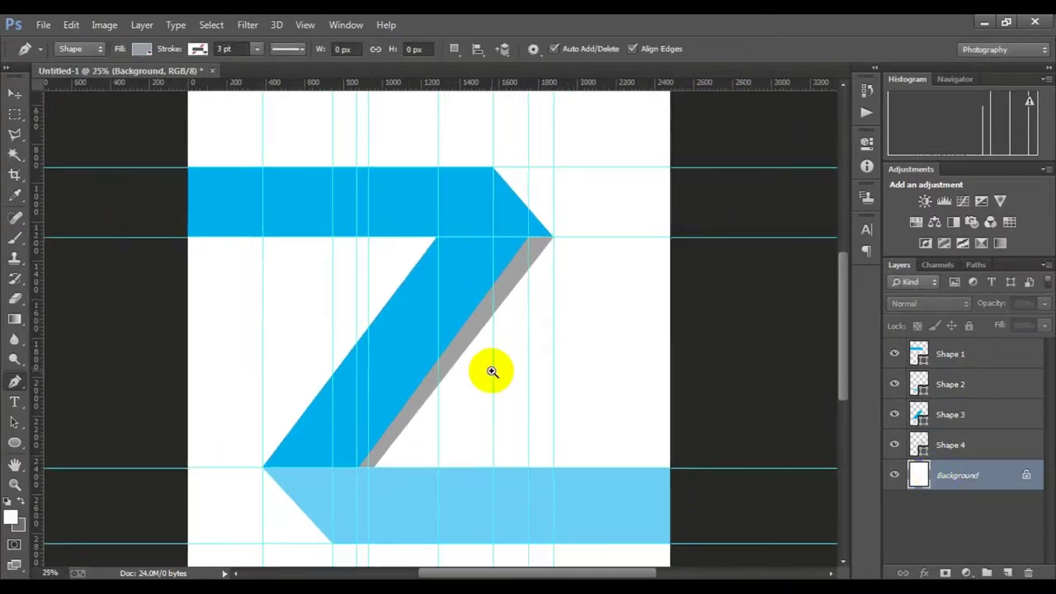
click(491, 371)
key(alt+bracketright)
click(952, 485)
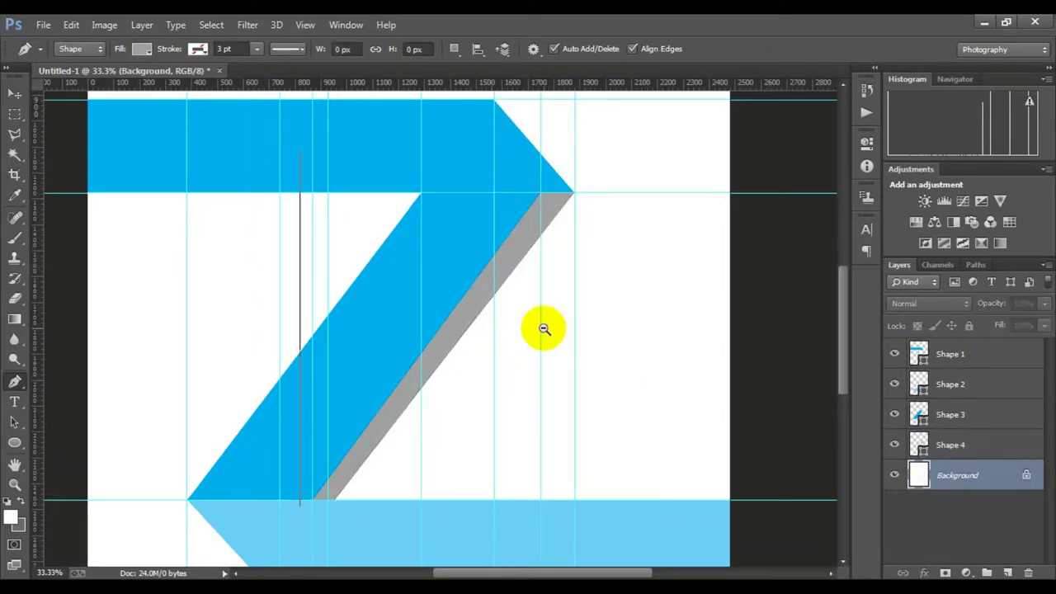
alt+click(544, 329)
ctrl+click(499, 332)
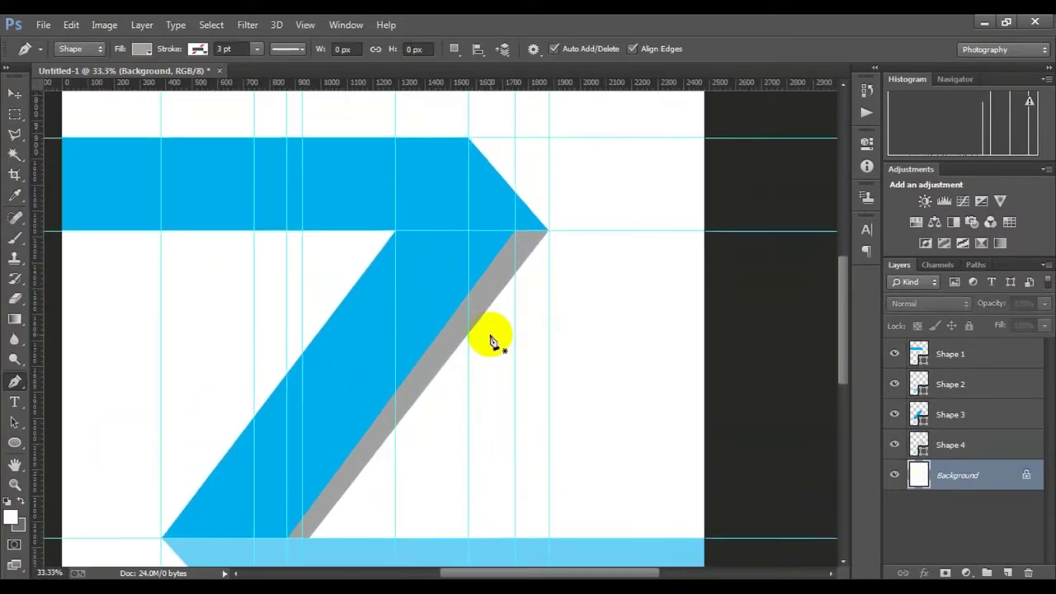
alt+click(486, 338)
alt+click(498, 371)
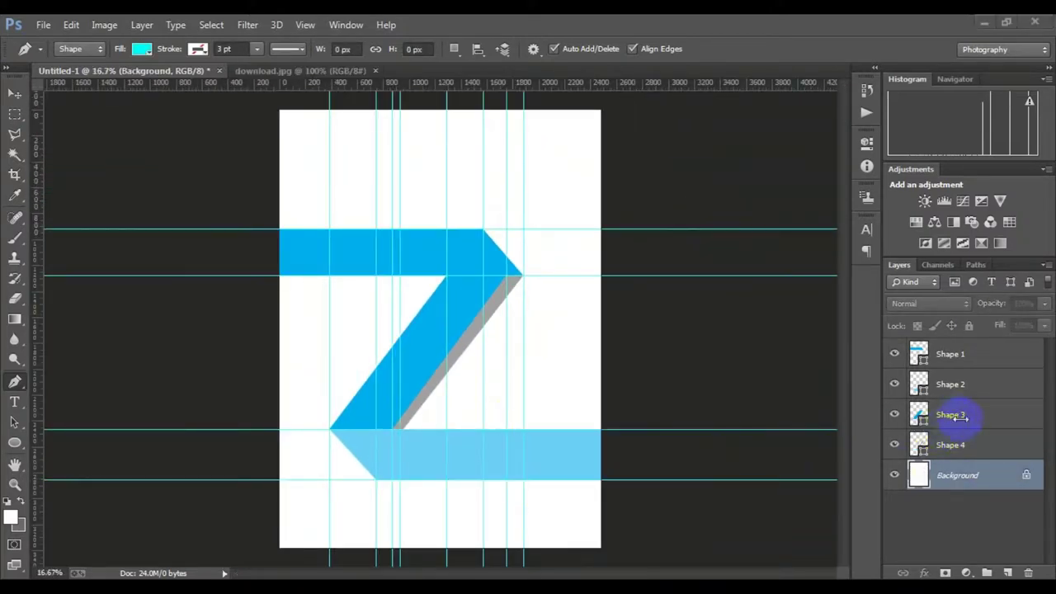
Select the bottom bar, Shape 2, and set its fill to cyan.
click(965, 417)
click(950, 384)
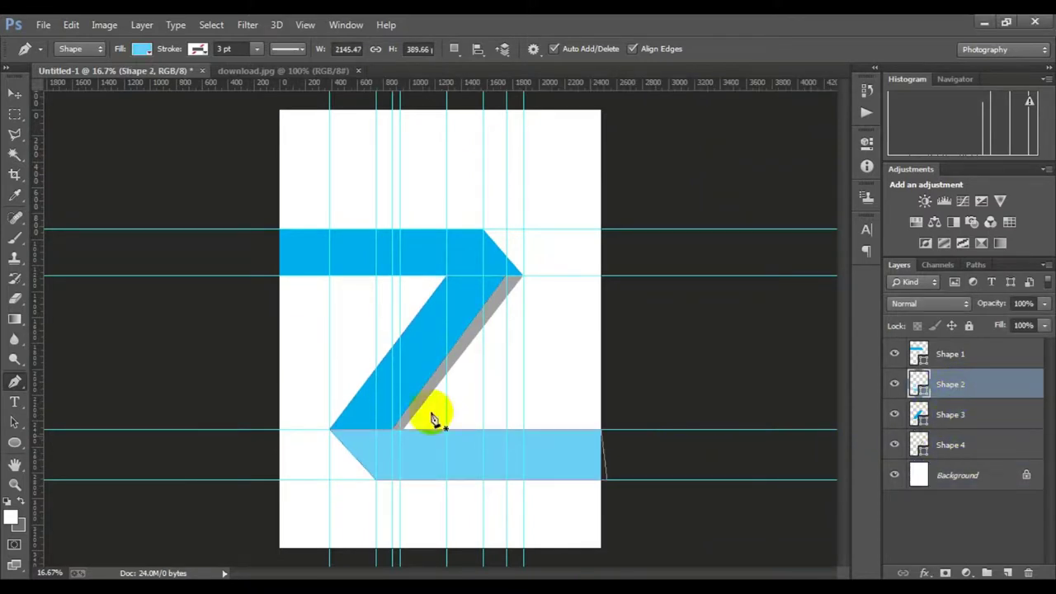
click(141, 48)
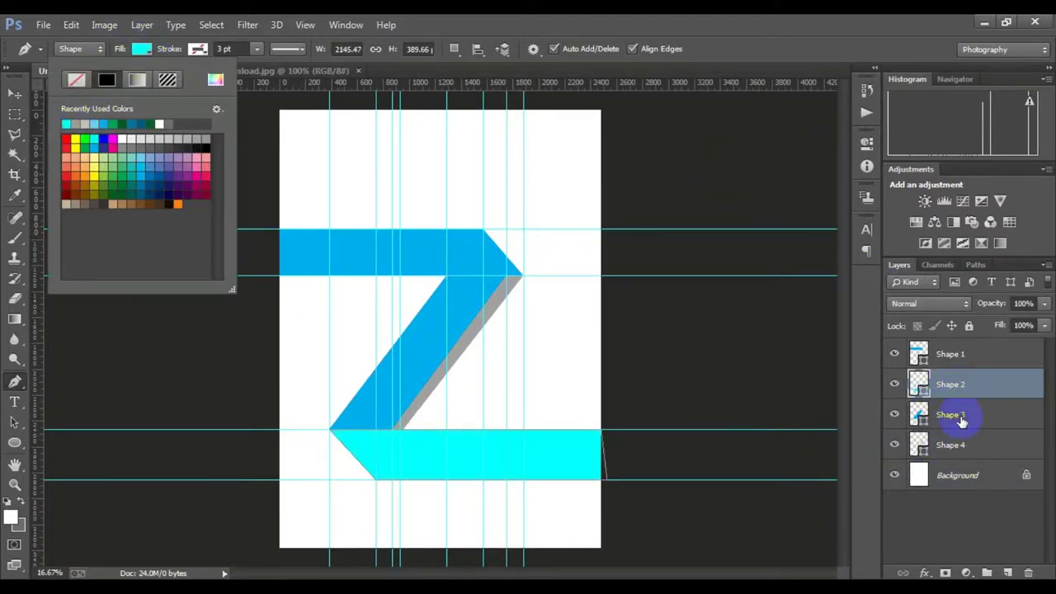
click(957, 475)
Try several blue swatches on the top bar, Shape 1, and settle on bright blue.
click(950, 353)
click(141, 49)
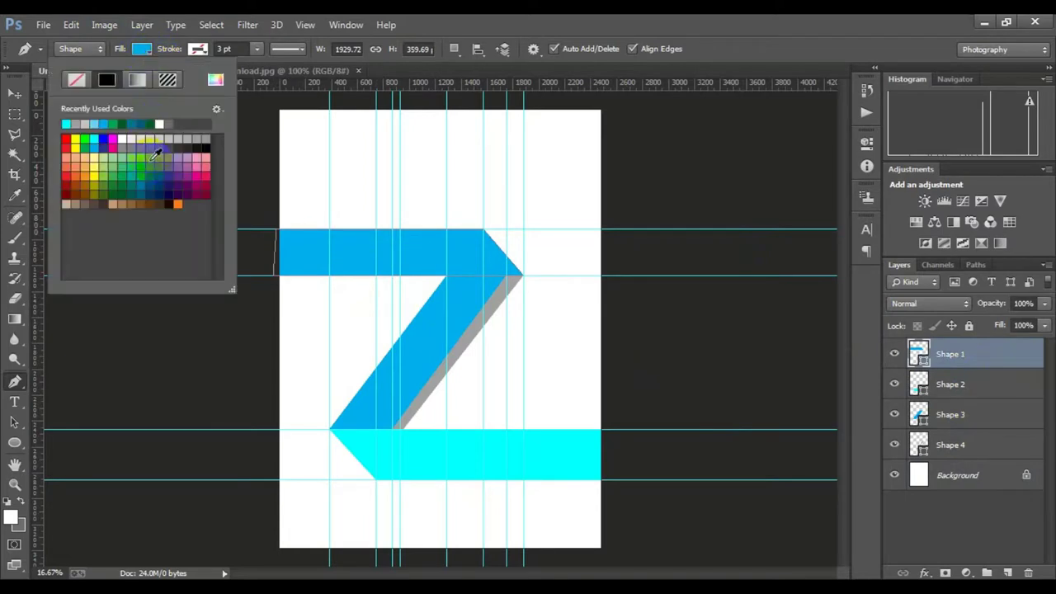
click(162, 169)
click(140, 187)
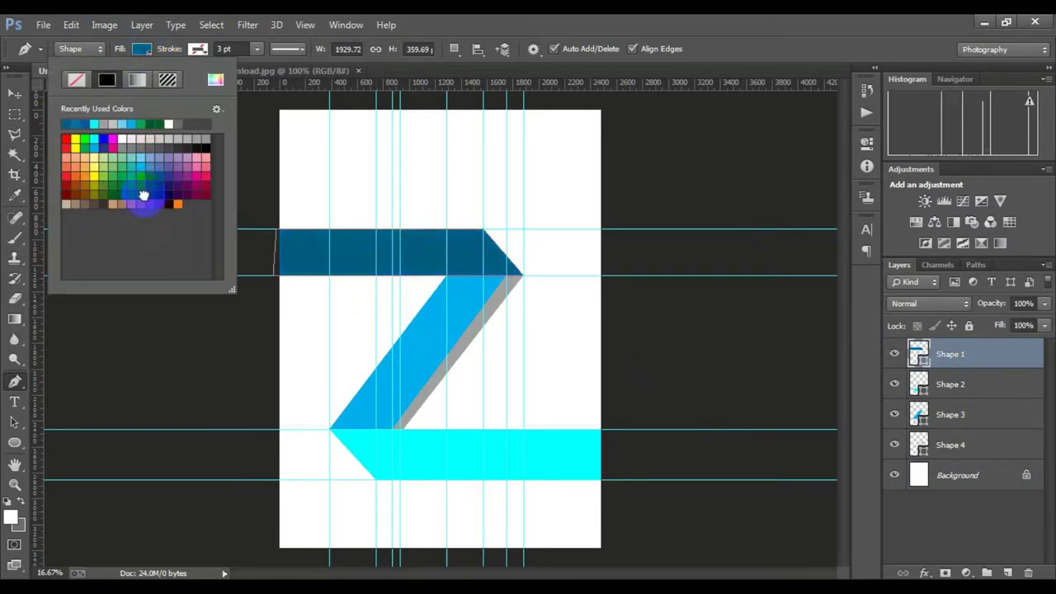
click(164, 184)
click(159, 169)
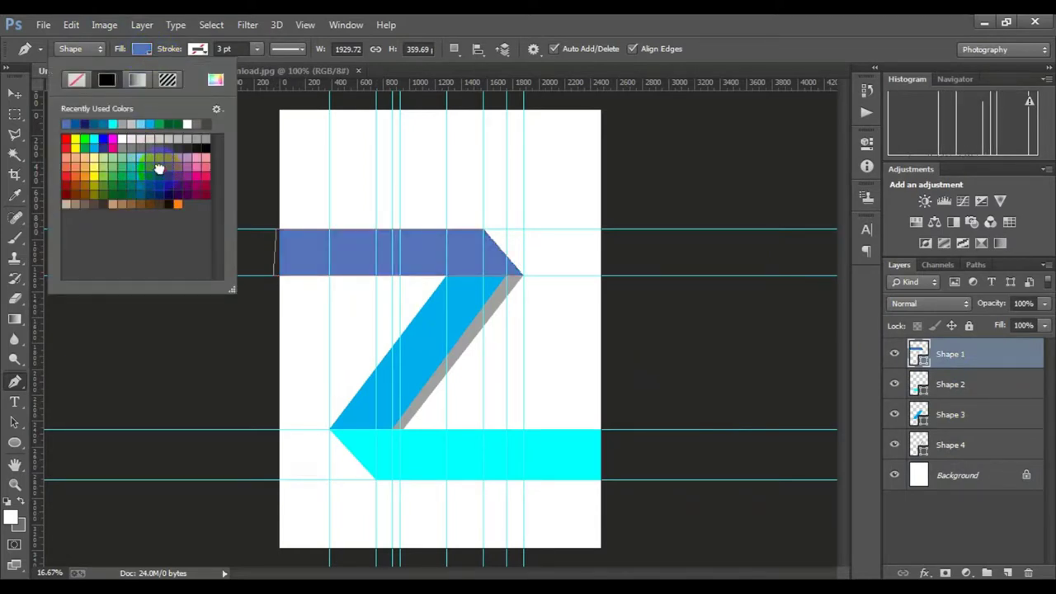
click(100, 139)
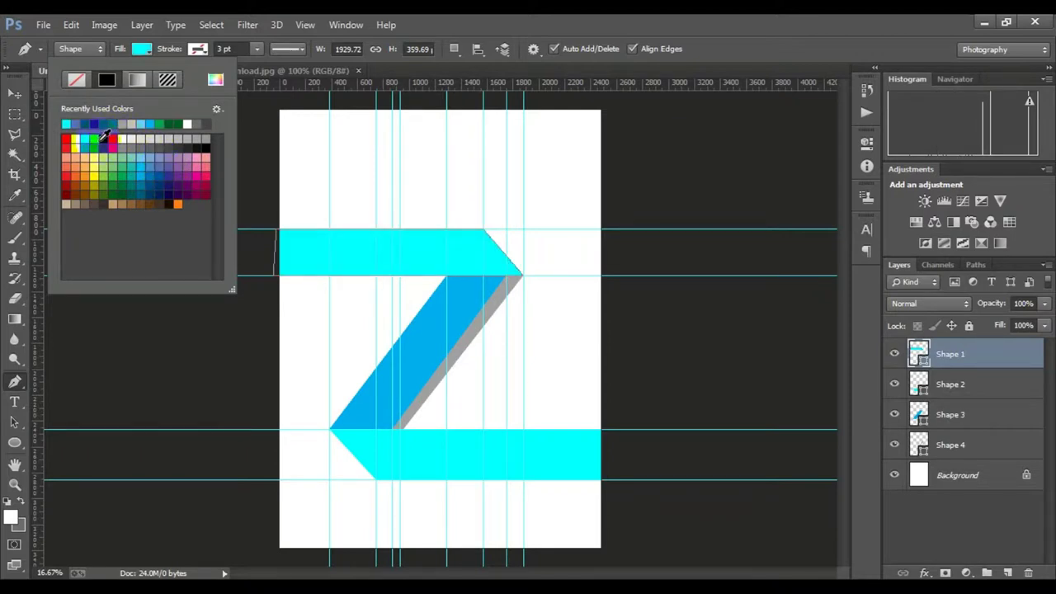
click(142, 185)
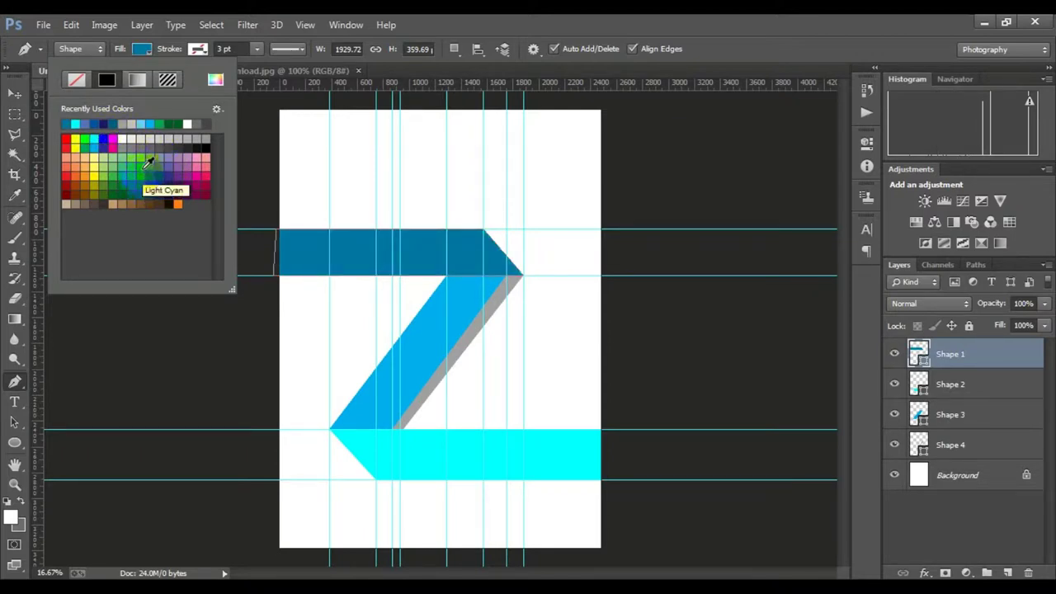
click(148, 162)
click(986, 428)
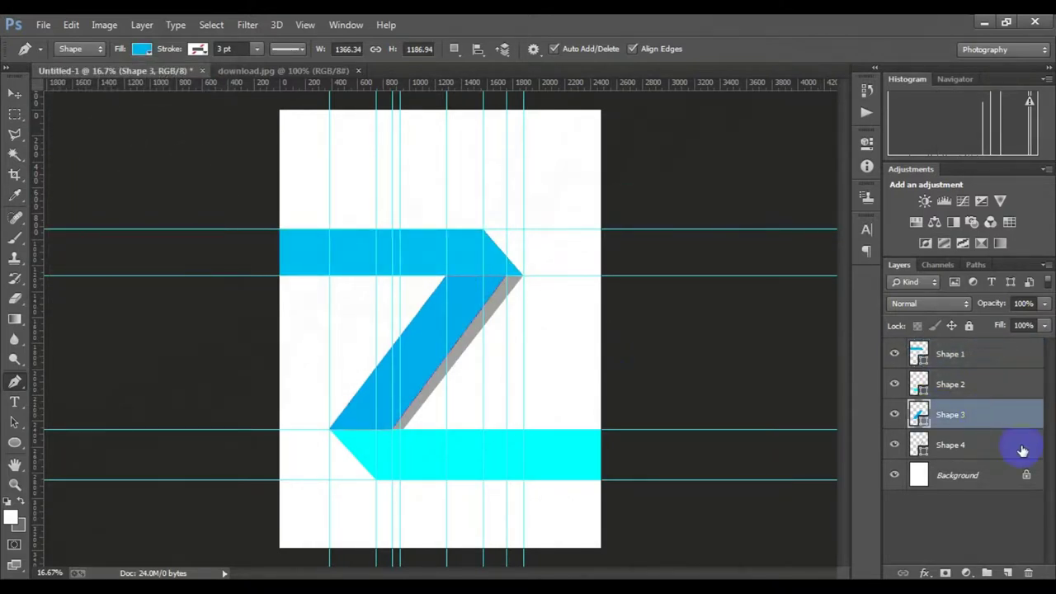
Drag download.jpg into the poster and clip it to the diagonal, Shape 3.
click(328, 73)
key(v)
mouse_move(443, 342)
mouse_down()
mouse_move(175, 75)
mouse_move(446, 353)
mouse_up()
right_click(978, 417)
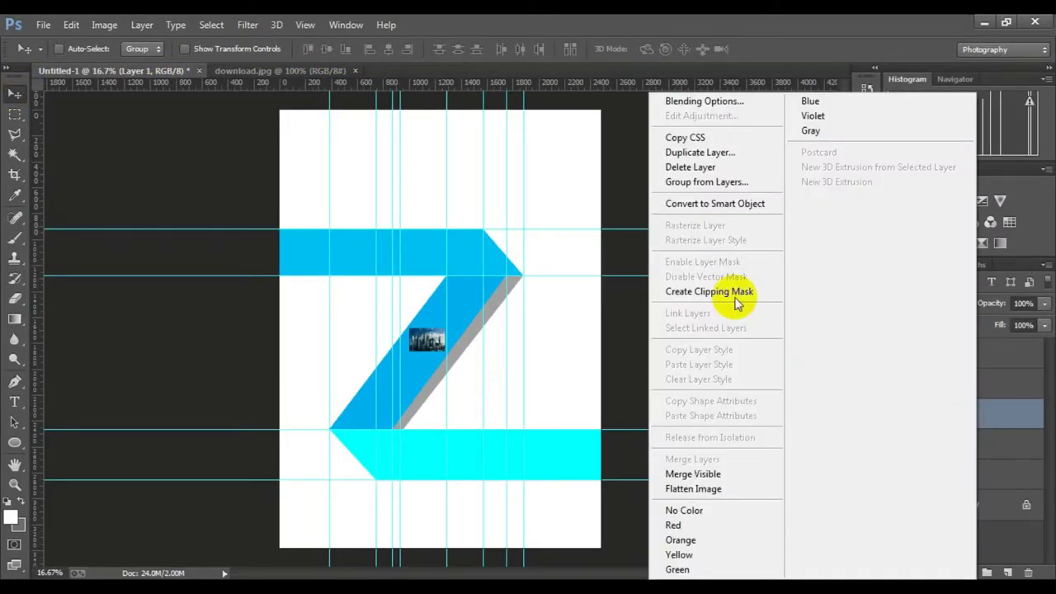
click(735, 297)
click(950, 447)
right_click(957, 415)
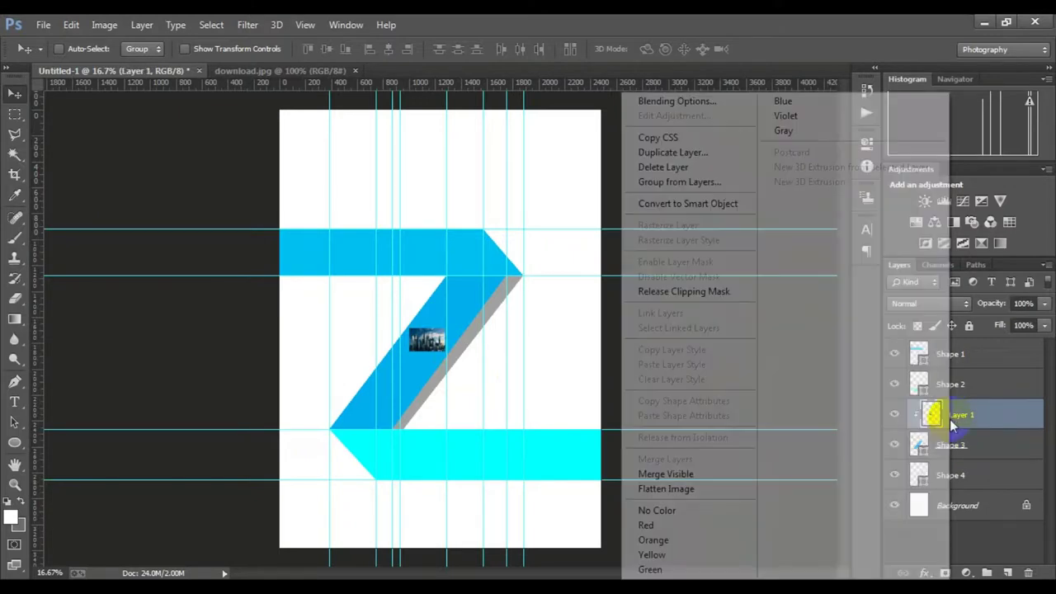
click(977, 451)
Scale up the city photo, Layer 1, so the skyline fills the diagonal.
click(907, 412)
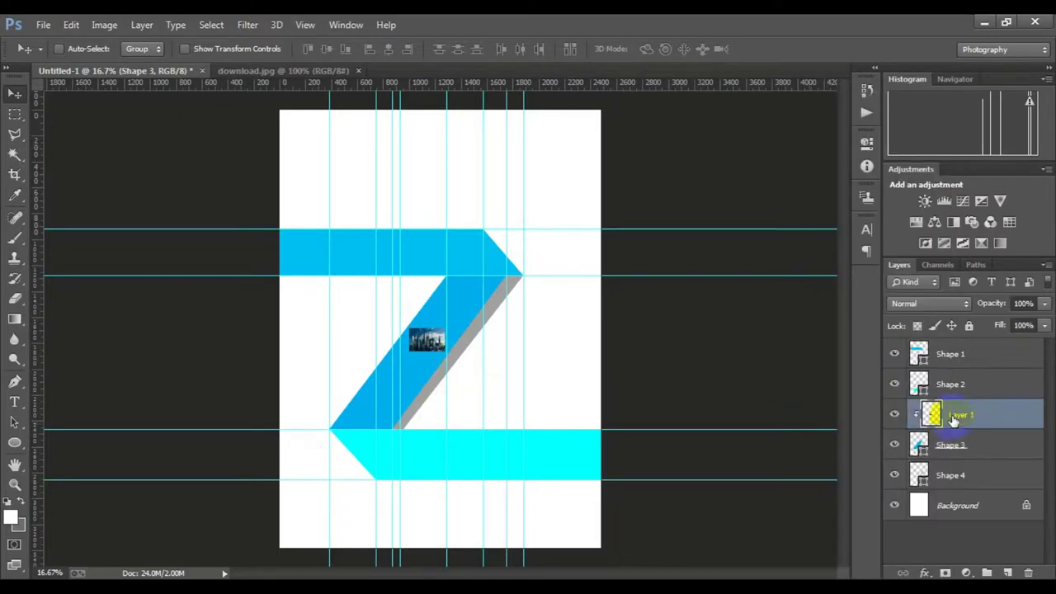
key(ctrl+t)
mouse_move(446, 351)
mouse_down()
mouse_move(540, 428)
mouse_move(508, 432)
mouse_up()
mouse_move(506, 289)
mouse_down()
mouse_move(513, 283)
mouse_move(503, 313)
mouse_up()
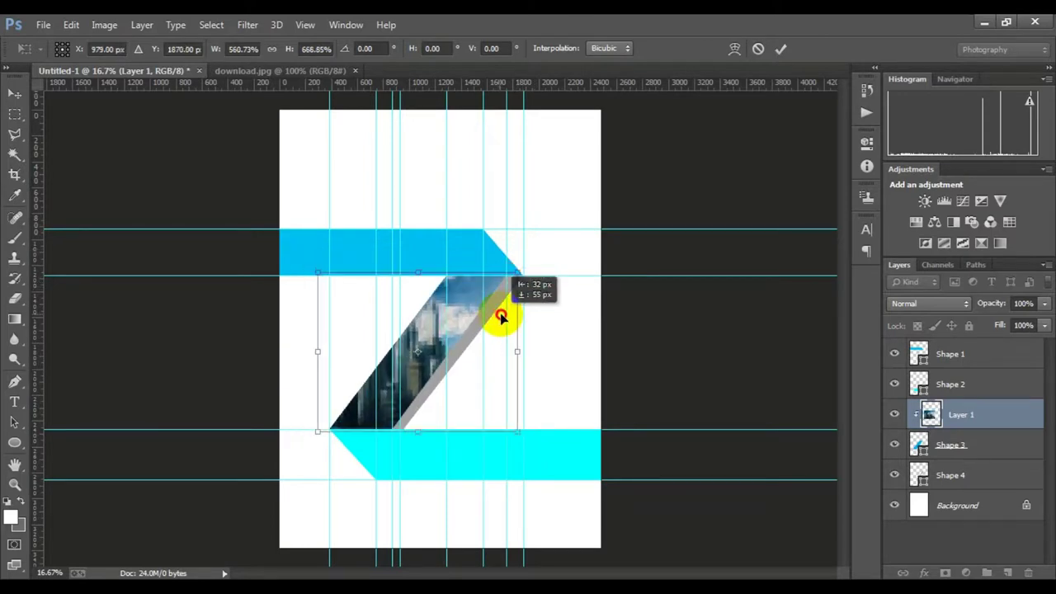
key(Return)
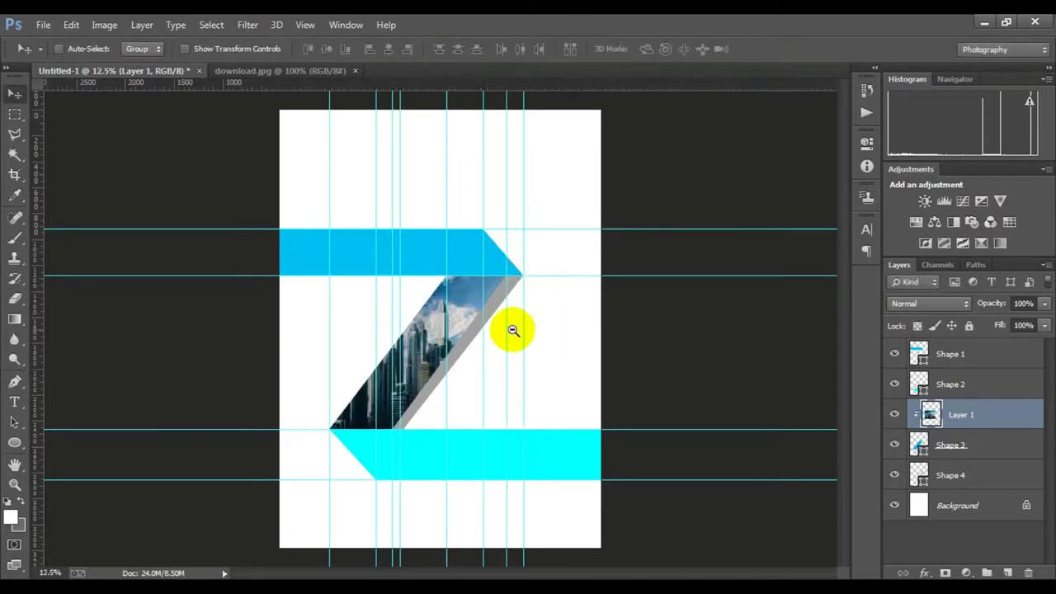
click(972, 421)
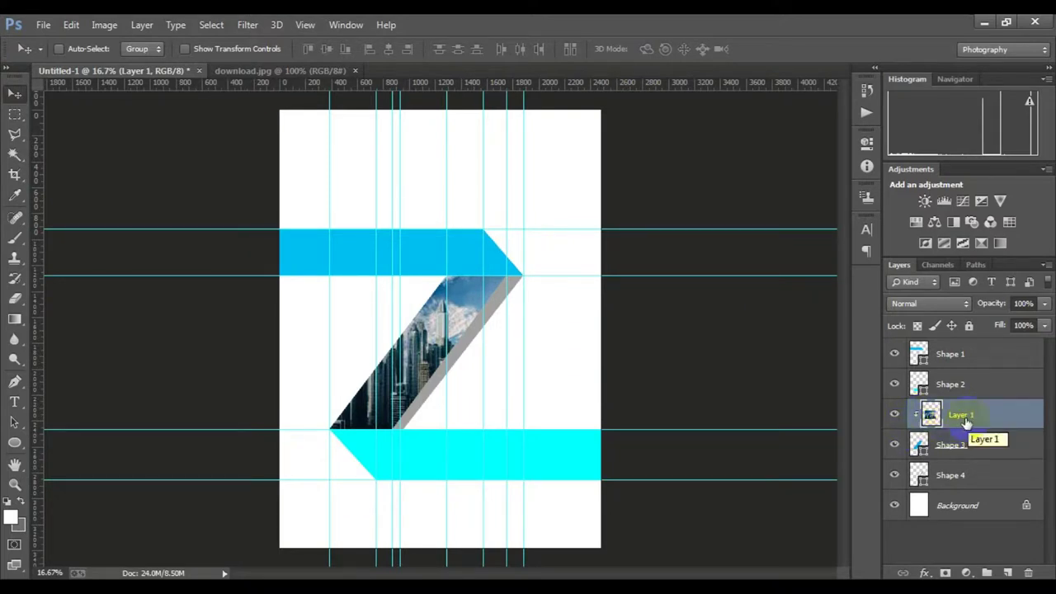
click(954, 462)
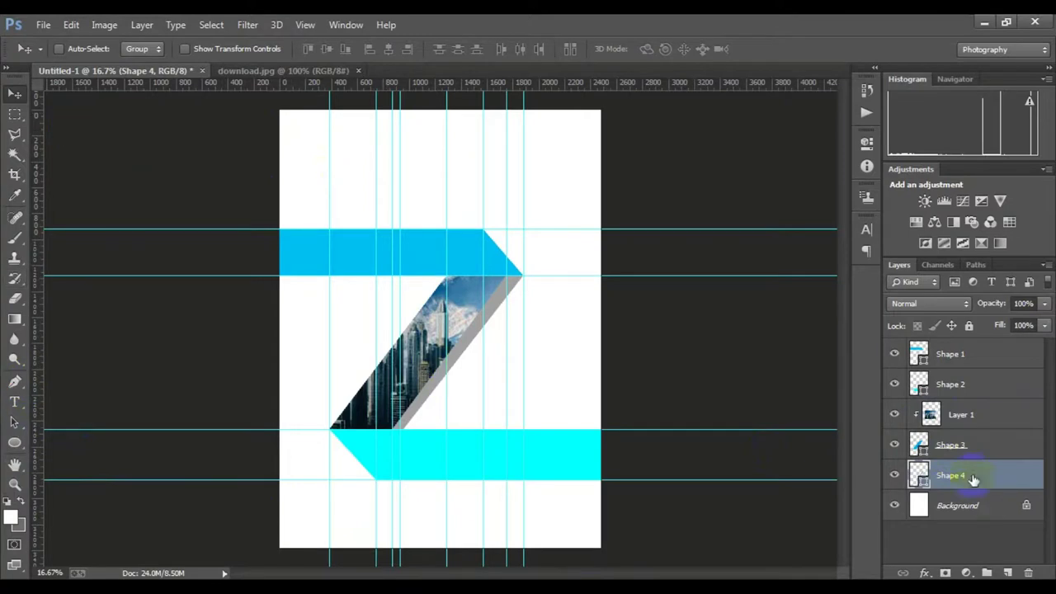
Colour the shadow band, Shape 4, dark teal 027575.
double_click(920, 477)
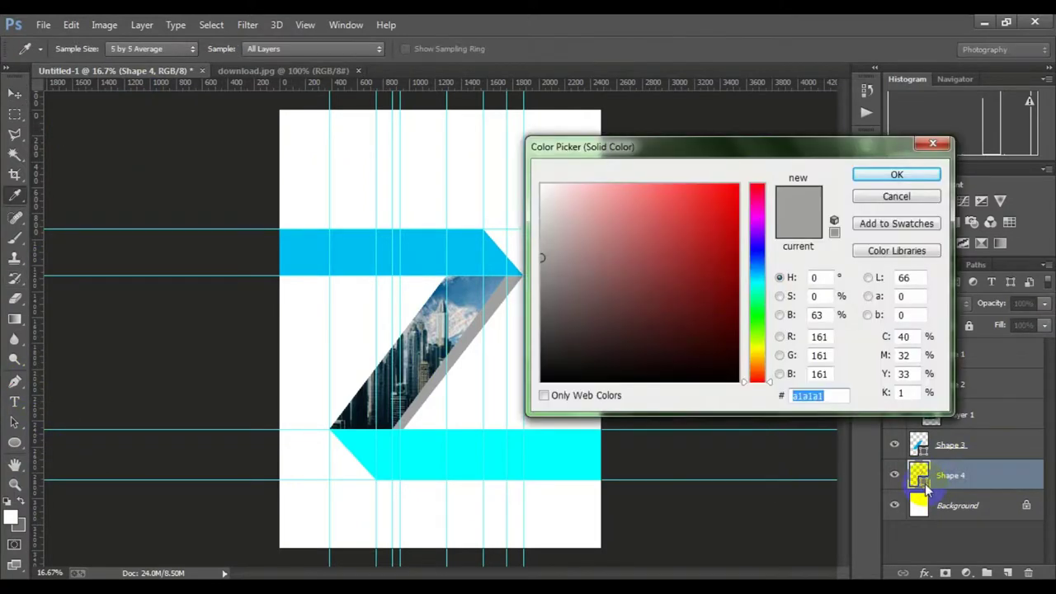
click(578, 445)
click(734, 289)
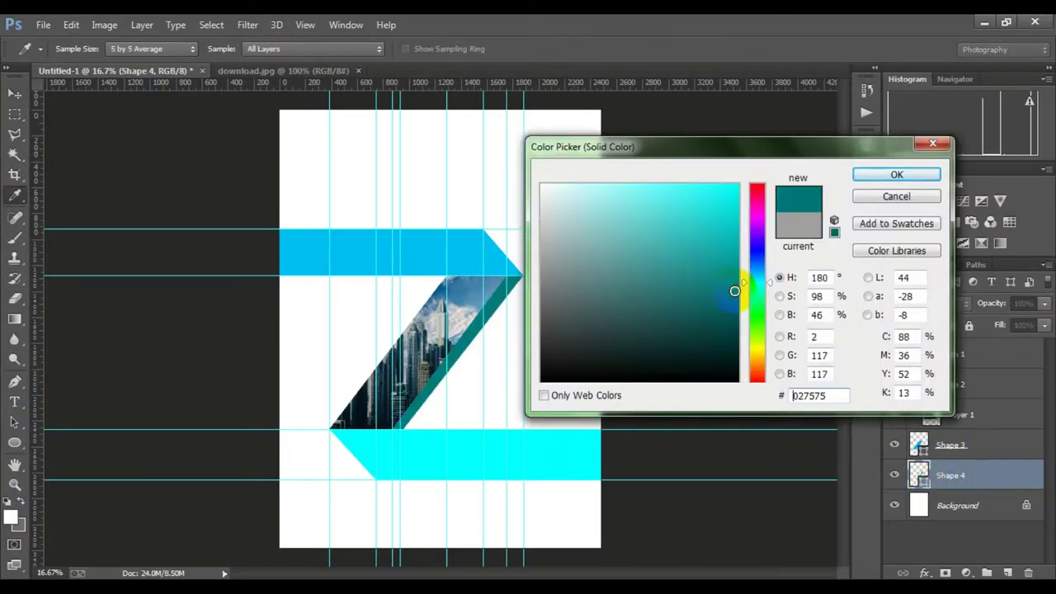
click(896, 174)
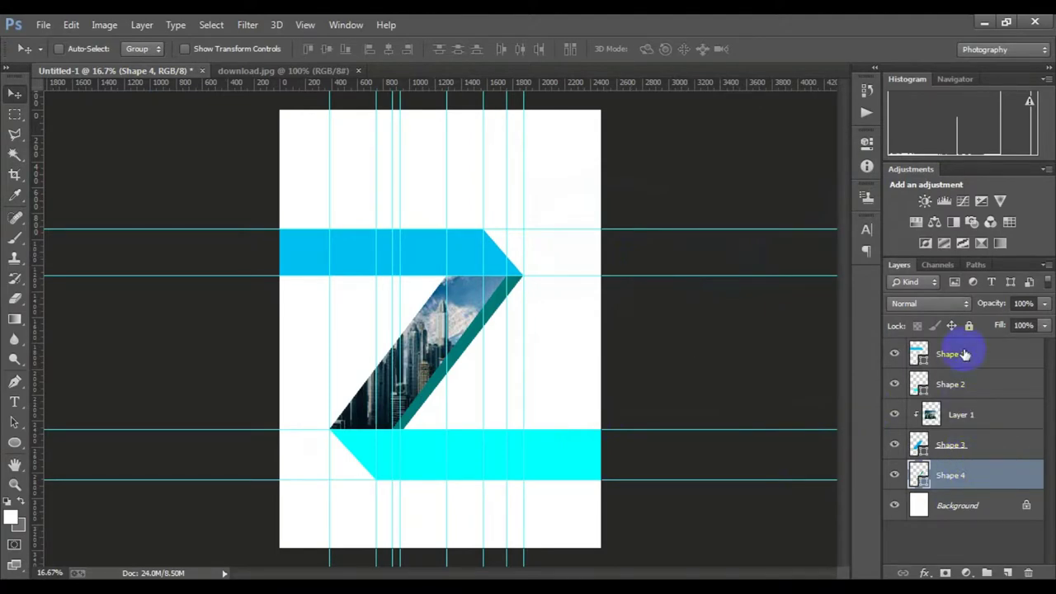
Change the top bar's fill to a deeper blue, 1393b6, then zoom out.
double_click(918, 354)
mouse_move(731, 189)
mouse_down()
mouse_move(695, 193)
mouse_move(719, 242)
mouse_up()
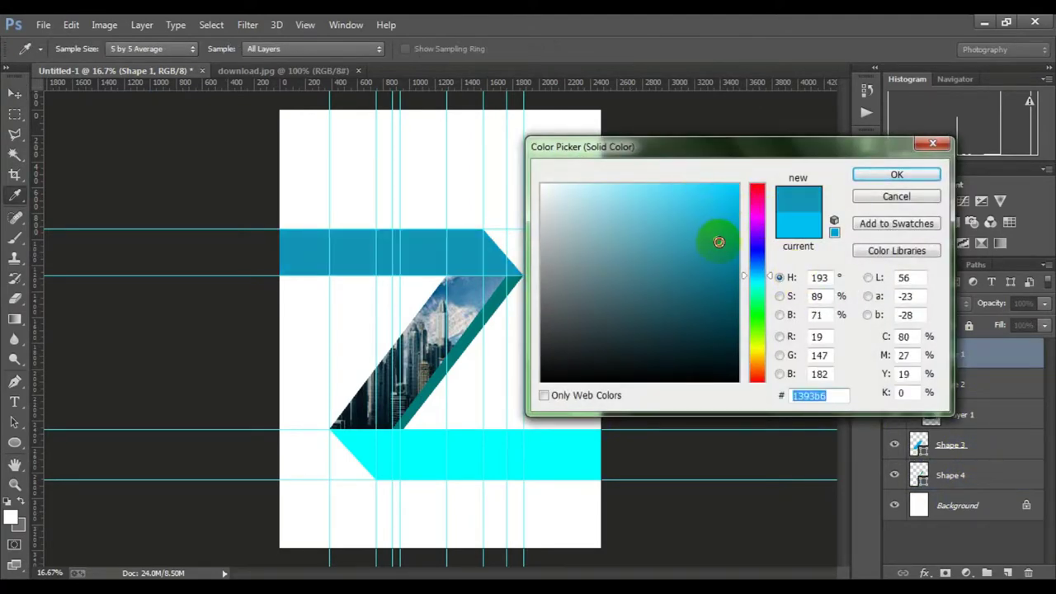
click(896, 175)
click(965, 475)
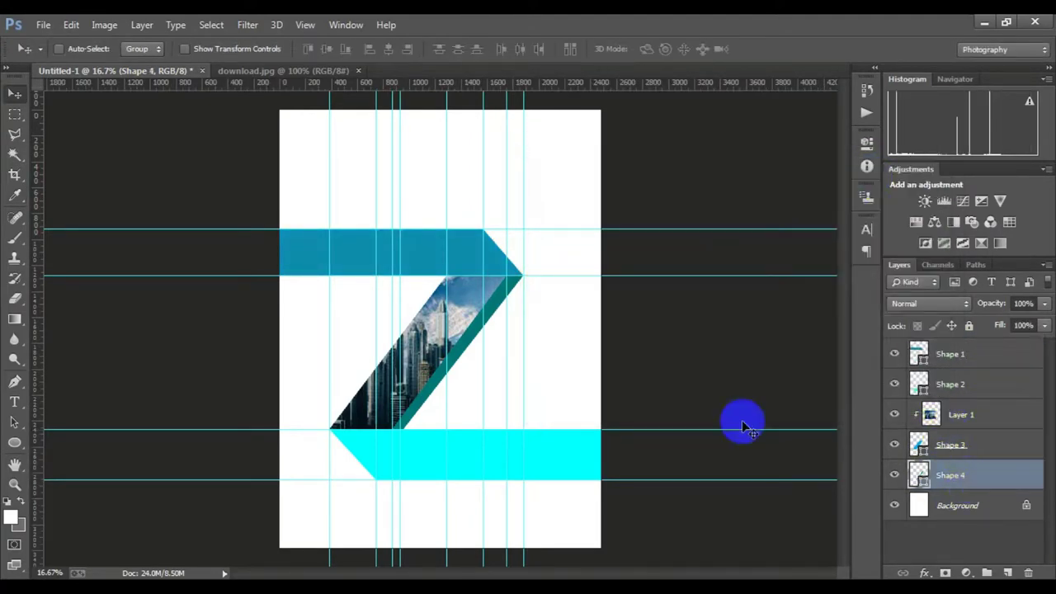
key(ctrl+minus)
Drag every horizontal and vertical guide back onto the rulers to delete them.
key(ctrl+plus)
drag(484, 224, 31, 219)
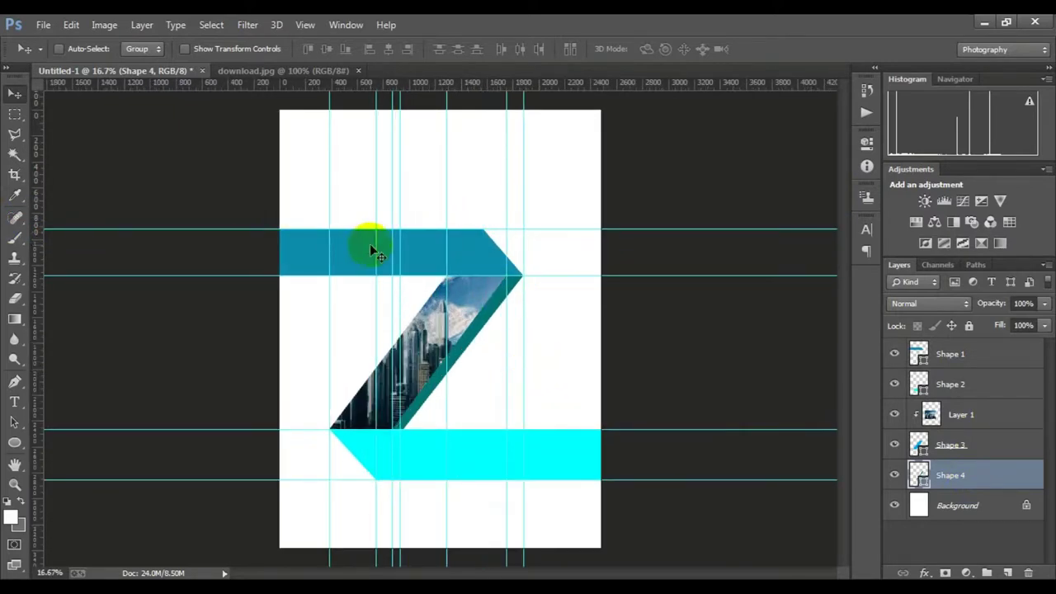
drag(341, 228, 346, 82)
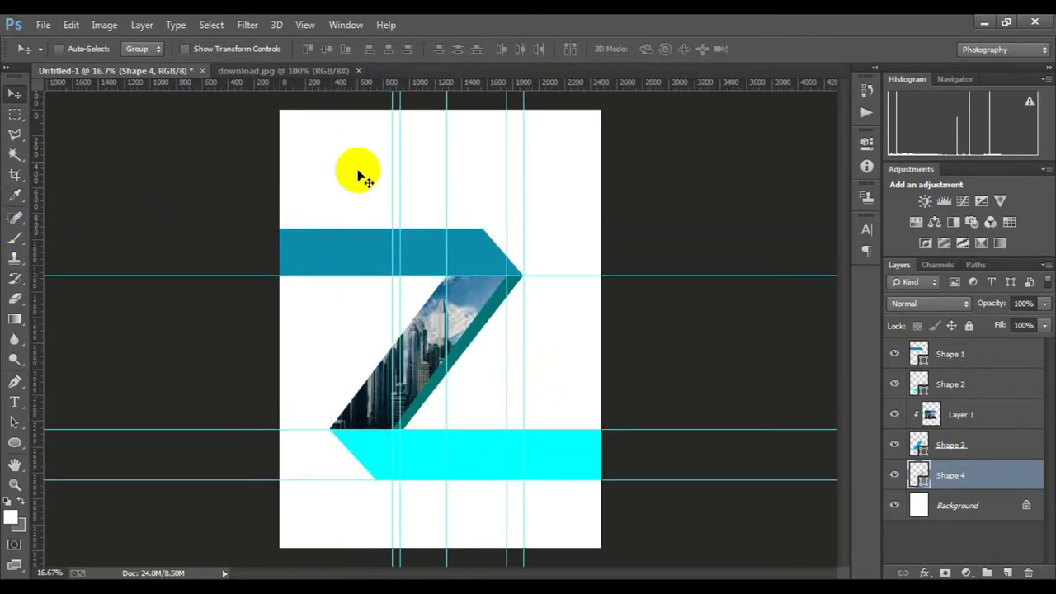
drag(393, 200, 44, 206)
drag(399, 212, 33, 247)
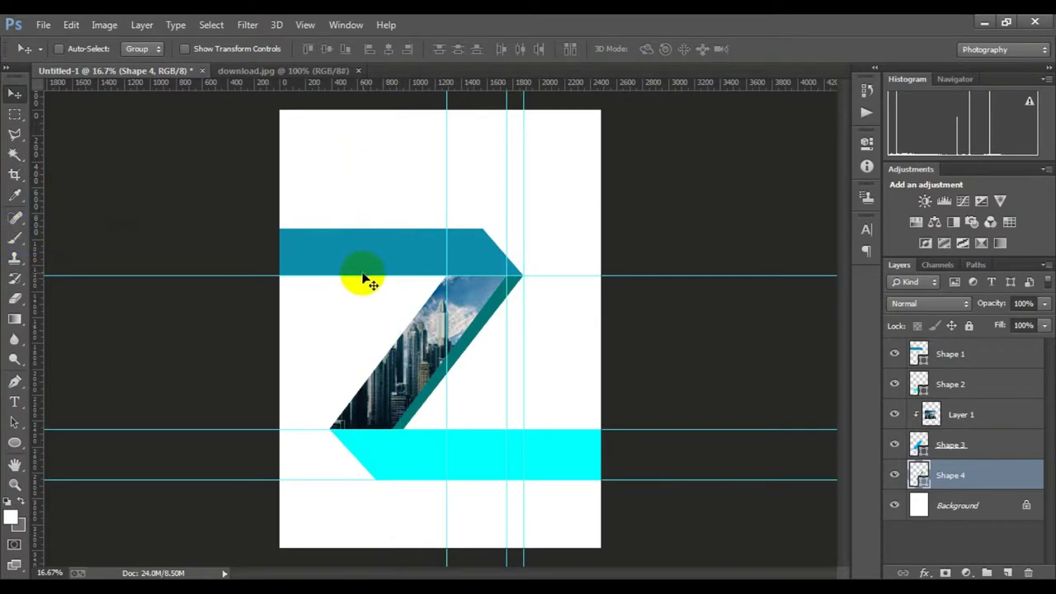
mouse_move(375, 82)
mouse_down()
mouse_move(388, 135)
mouse_move(396, 83)
mouse_up()
drag(447, 146, 19, 169)
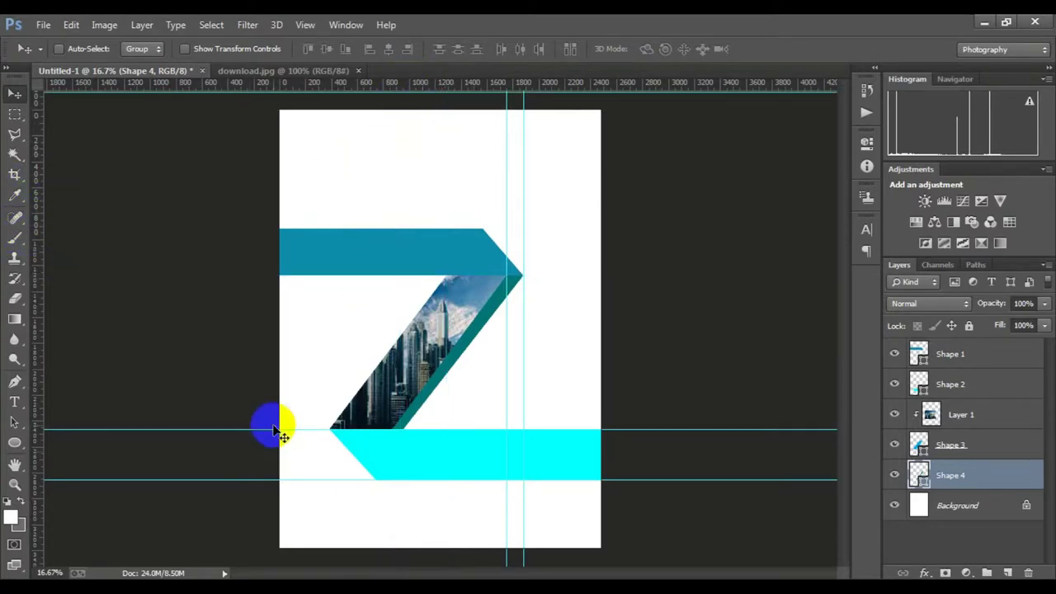
mouse_move(275, 427)
mouse_down()
mouse_move(353, 70)
mouse_move(366, 71)
mouse_up()
drag(506, 157, 24, 165)
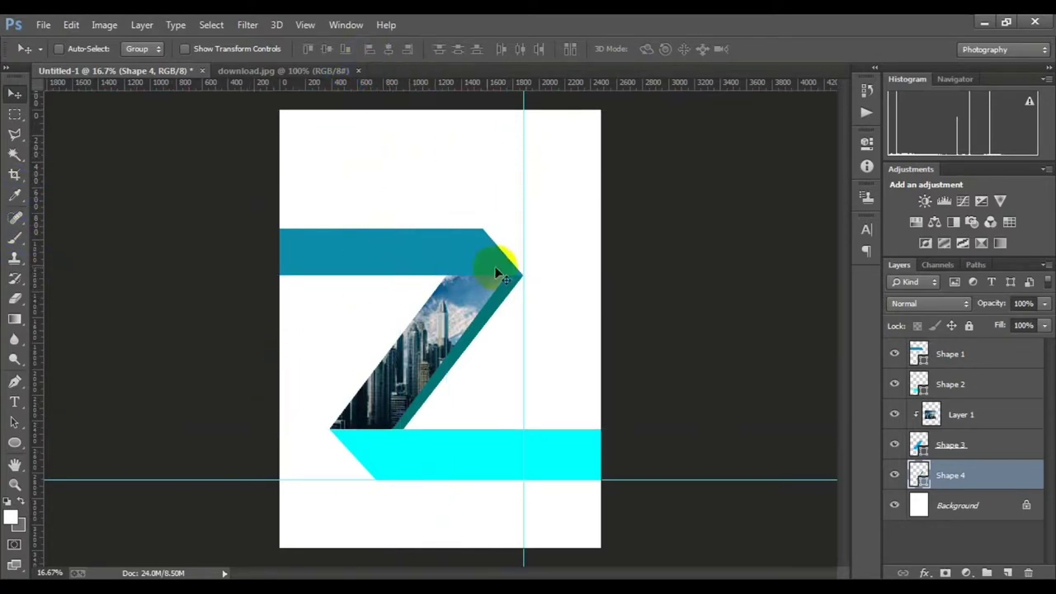
drag(522, 271, 33, 288)
drag(349, 478, 401, 75)
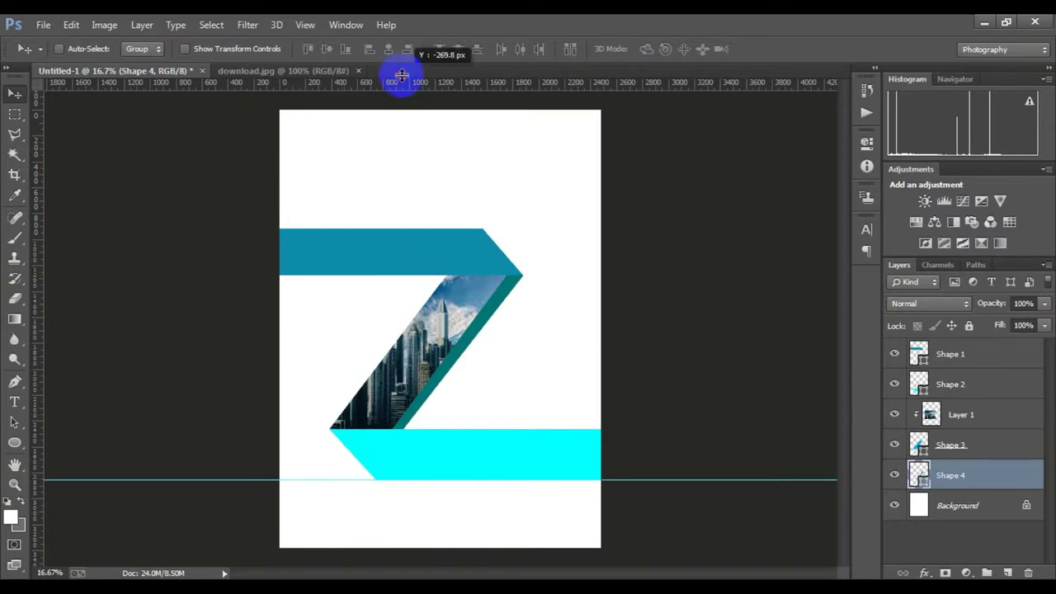
Fit the poster to the window and select the Shape 1 layer.
key(ctrl+minus)
key(ctrl+minus)
key(ctrl+minus)
click(439, 356)
click(396, 250)
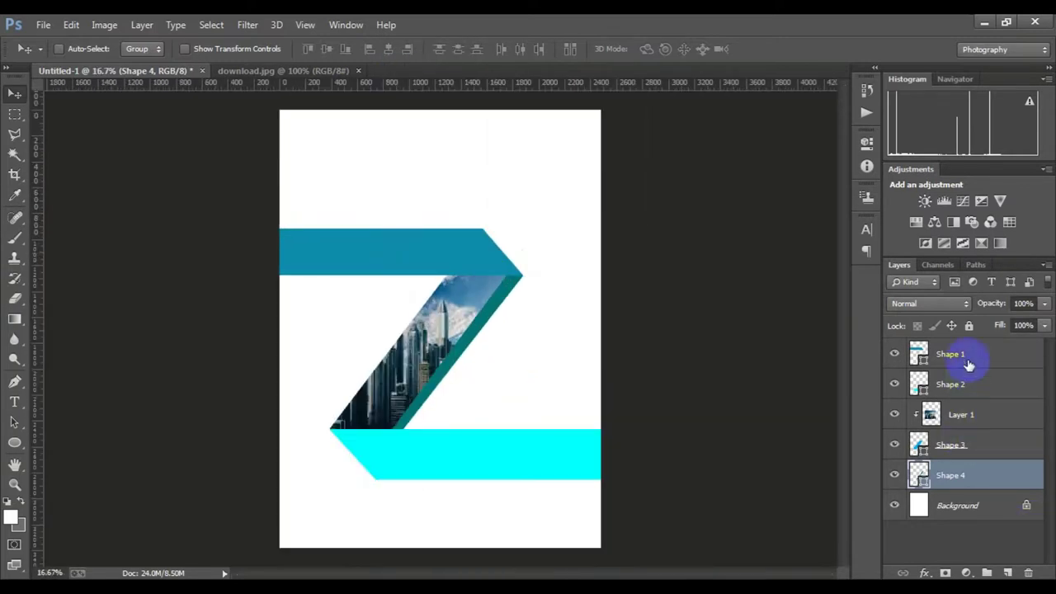
click(973, 353)
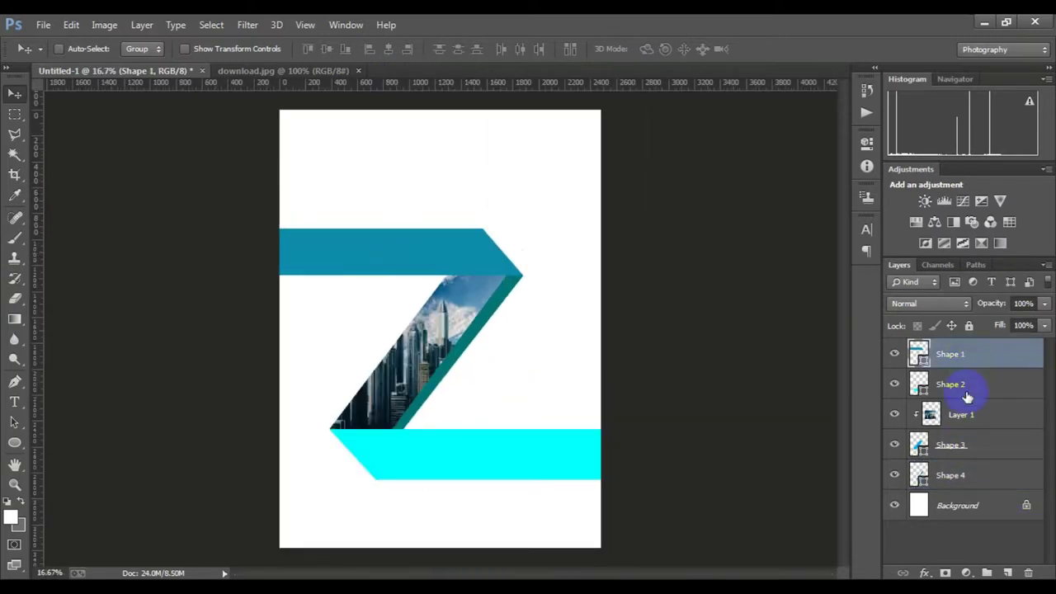
Set up horizontal text at 12 pt with a cyan colour sampled from the artwork.
click(14, 402)
click(324, 50)
click(311, 91)
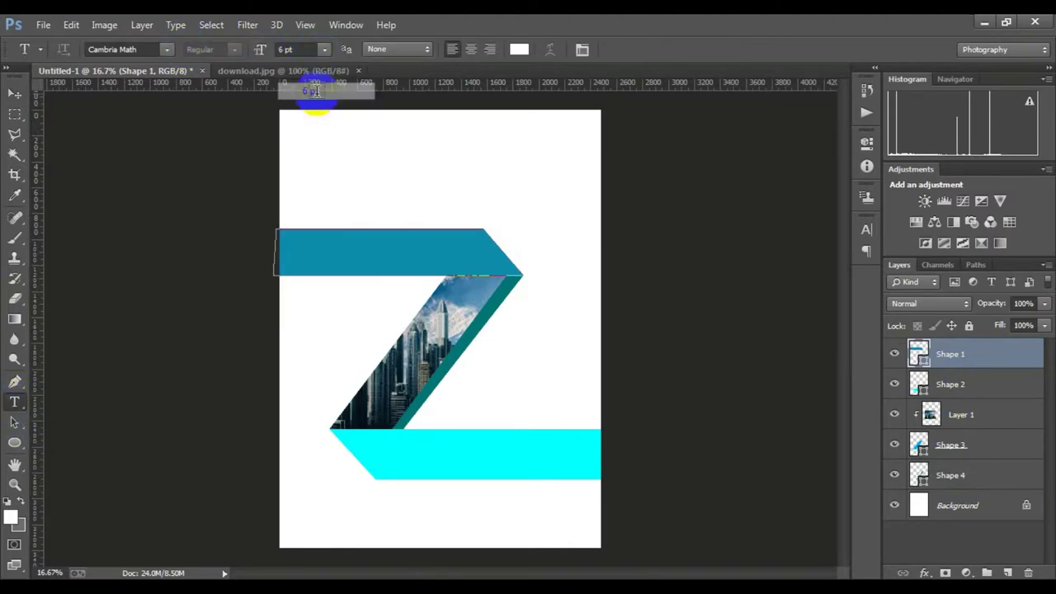
click(324, 49)
click(313, 176)
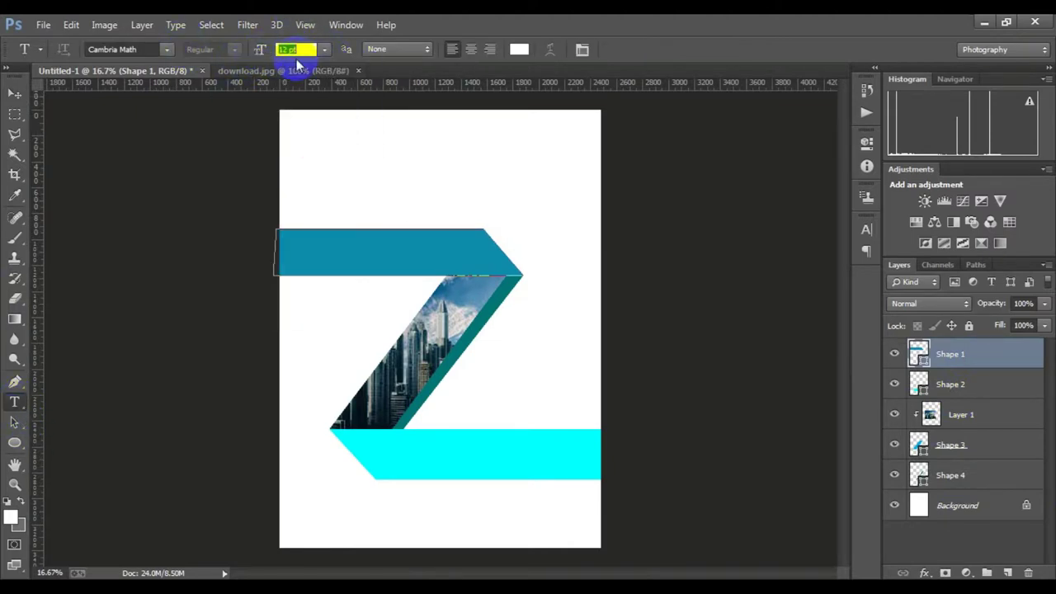
click(324, 49)
click(519, 50)
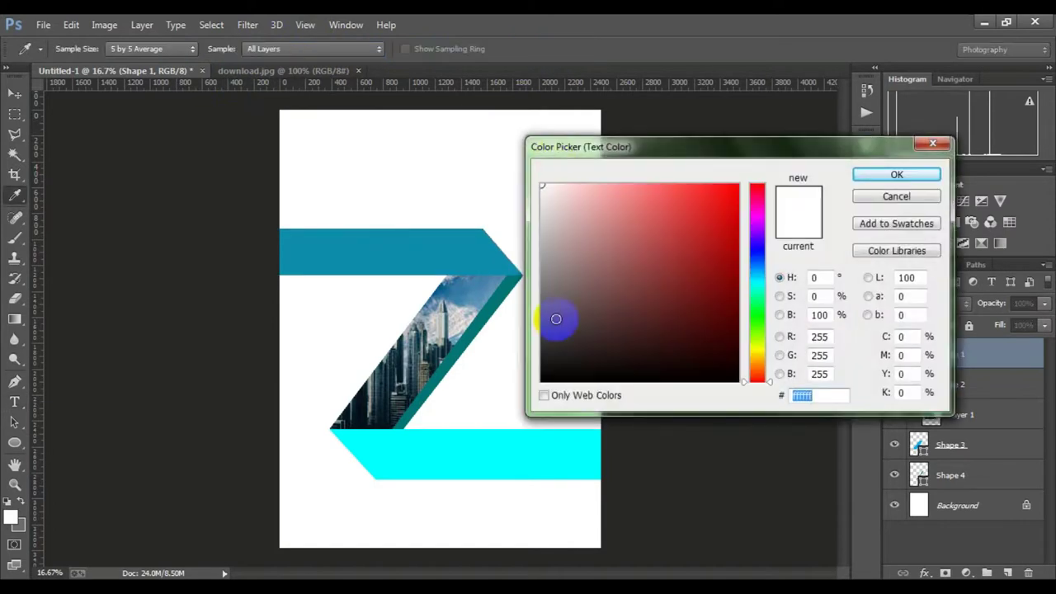
click(480, 446)
click(730, 198)
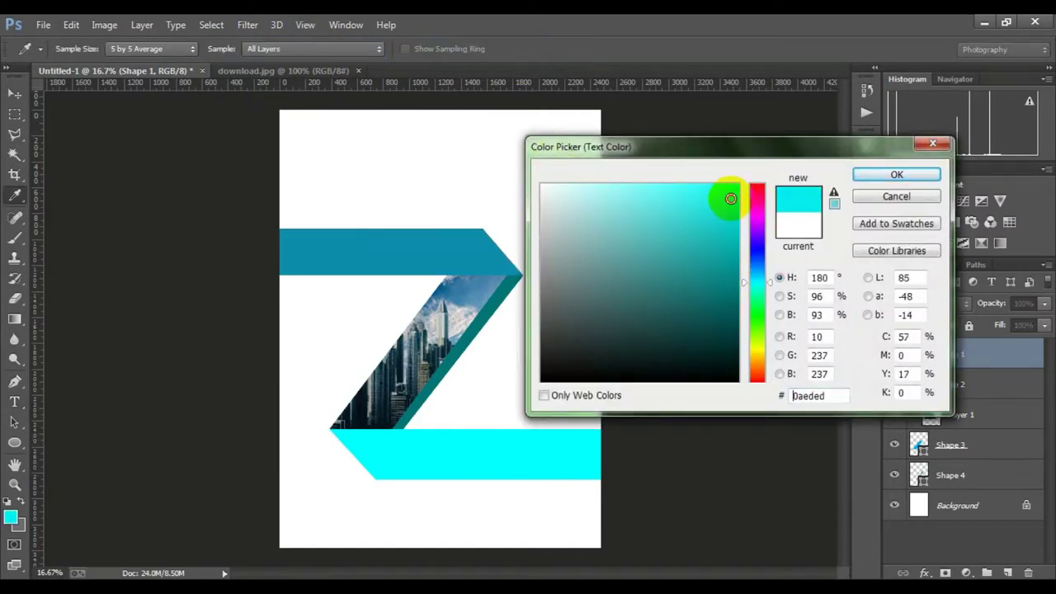
click(881, 173)
Type the headline on the top teal band and enlarge it.
click(298, 249)
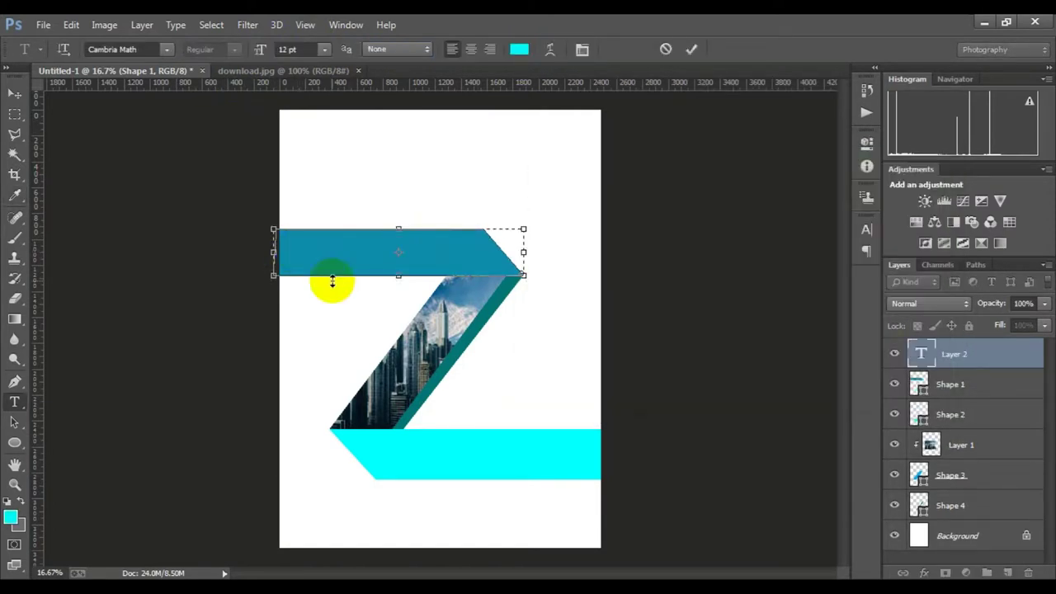
click(693, 51)
key(ctrl+t)
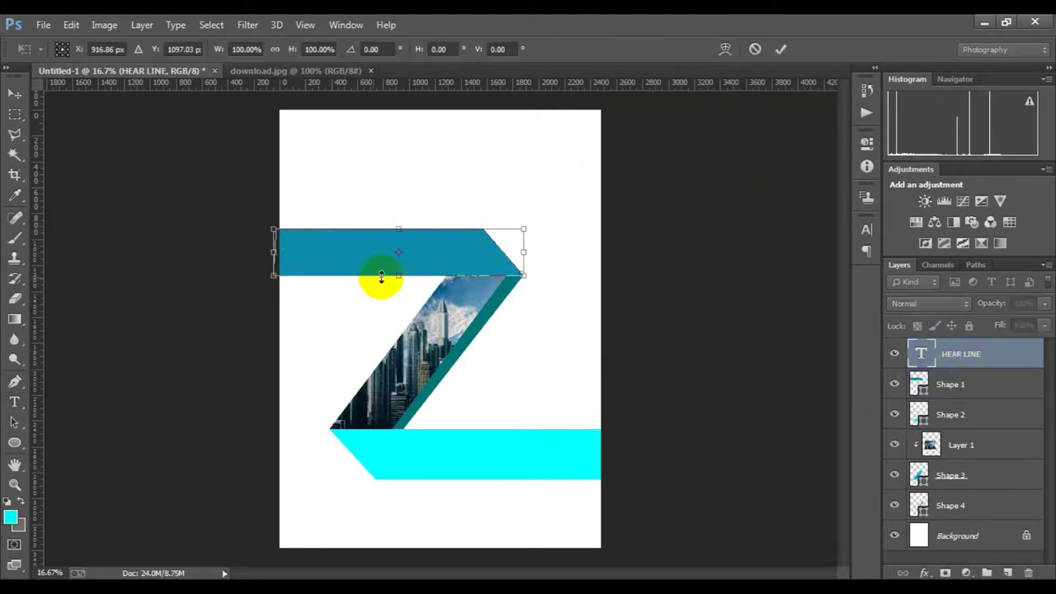
drag(522, 275, 555, 283)
click(779, 50)
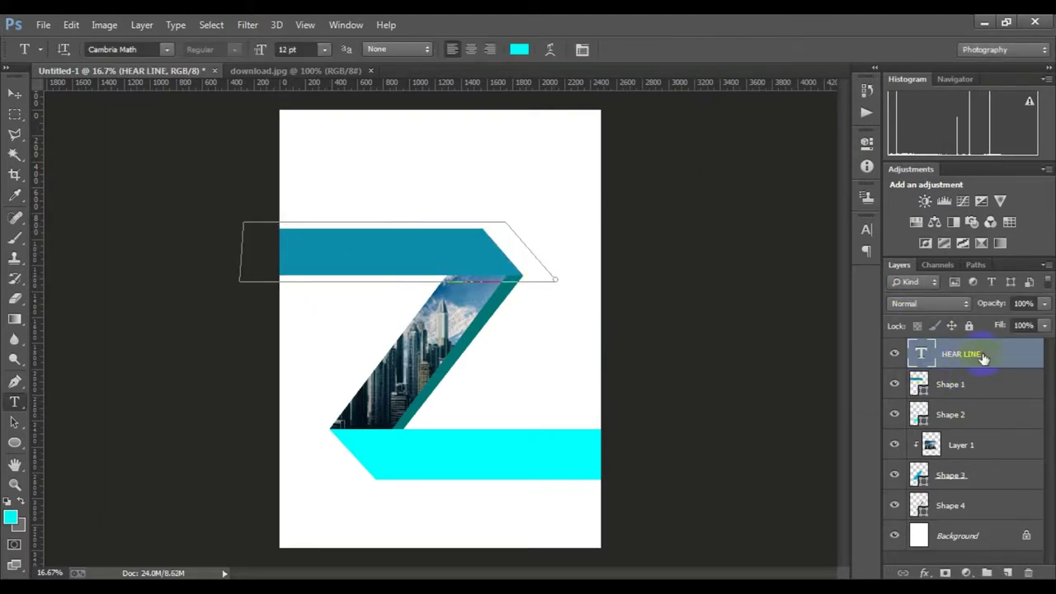
Delete the misspelled HEAR LINE text layer.
click(944, 413)
click(907, 360)
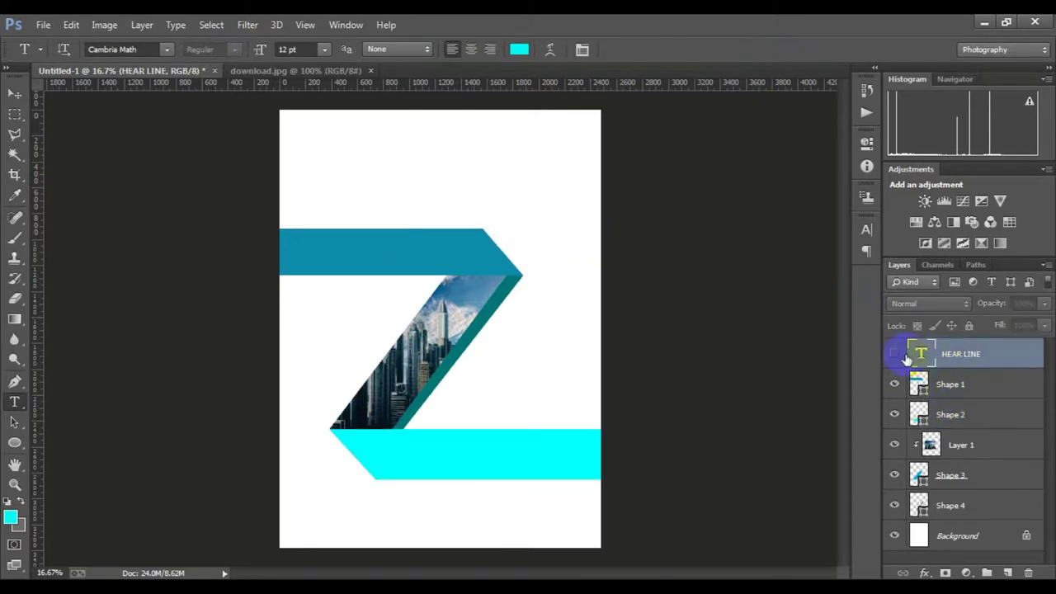
right_click(963, 360)
click(990, 353)
key(Delete)
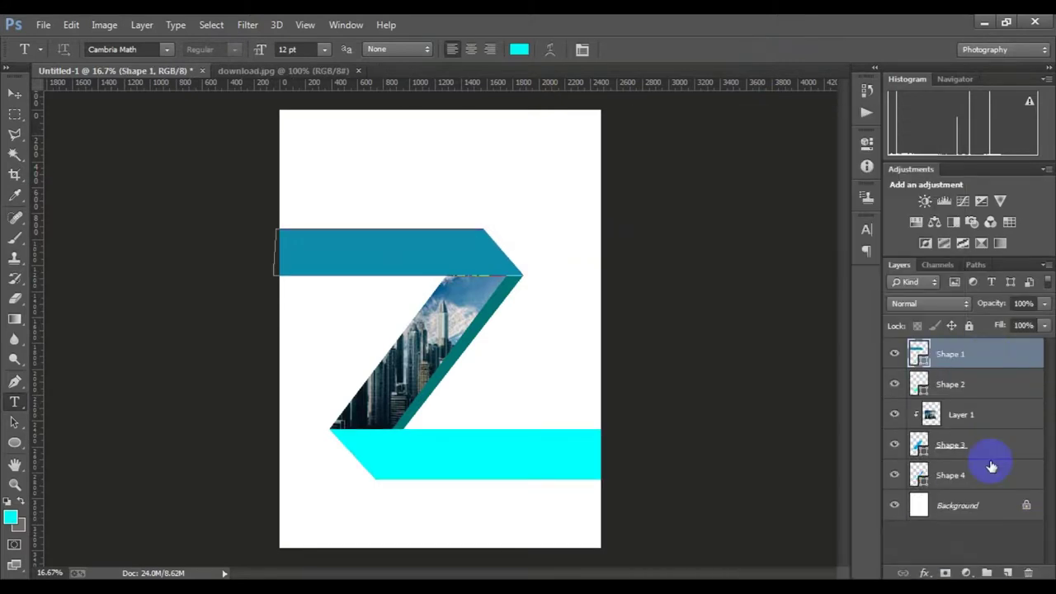
click(957, 505)
Retype the headline, move it onto the top teal band, and raise its layer to the top.
click(349, 181)
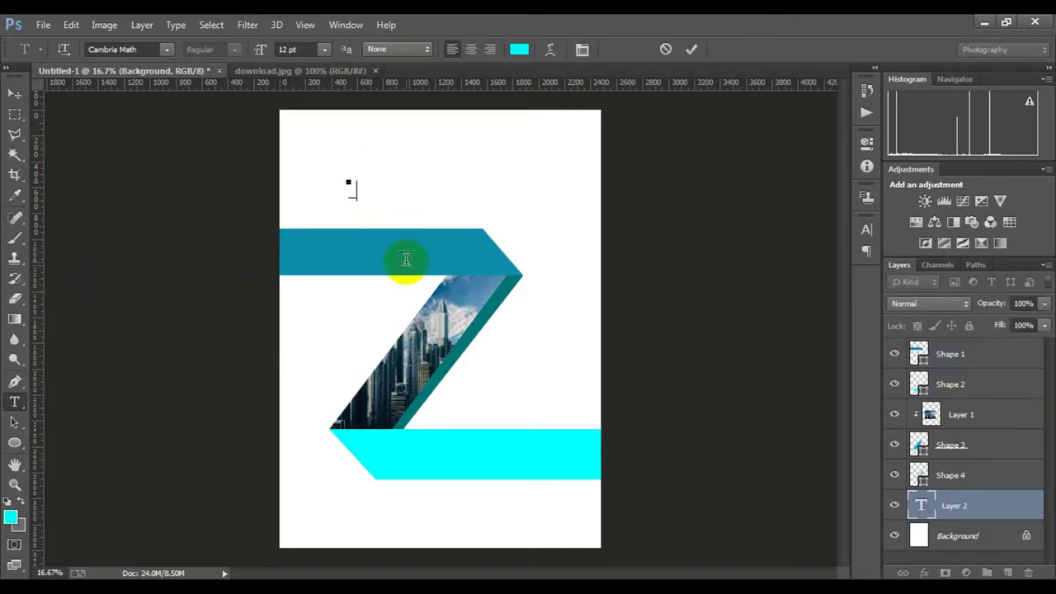
click(700, 50)
key(ctrl+t)
drag(358, 203, 405, 243)
key(Return)
drag(957, 505, 955, 360)
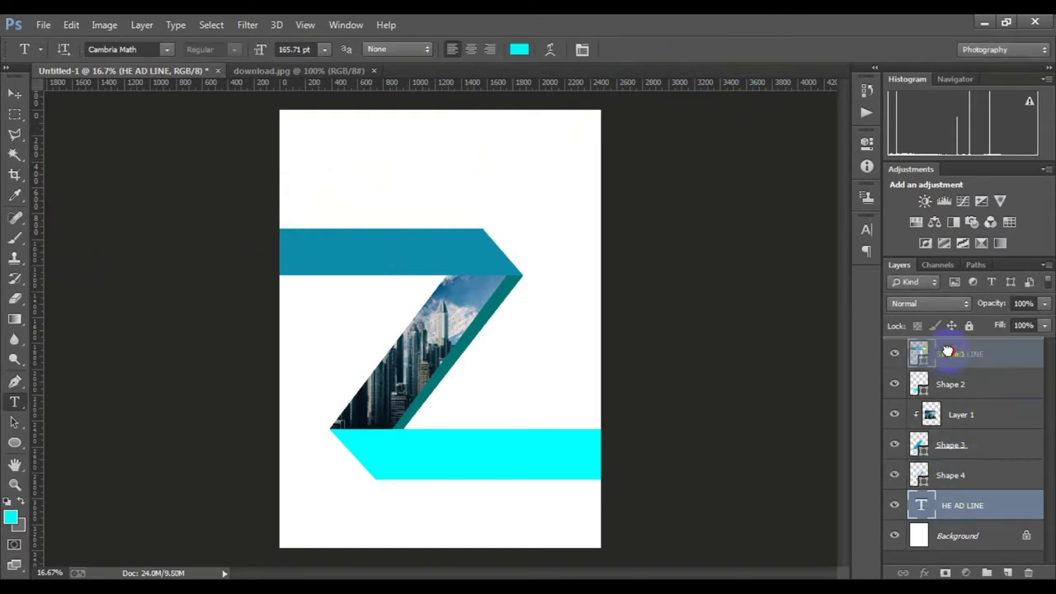
Fix HE AD LINE to read HEAD LINE and shrink it slightly.
click(339, 258)
key(BackSpace)
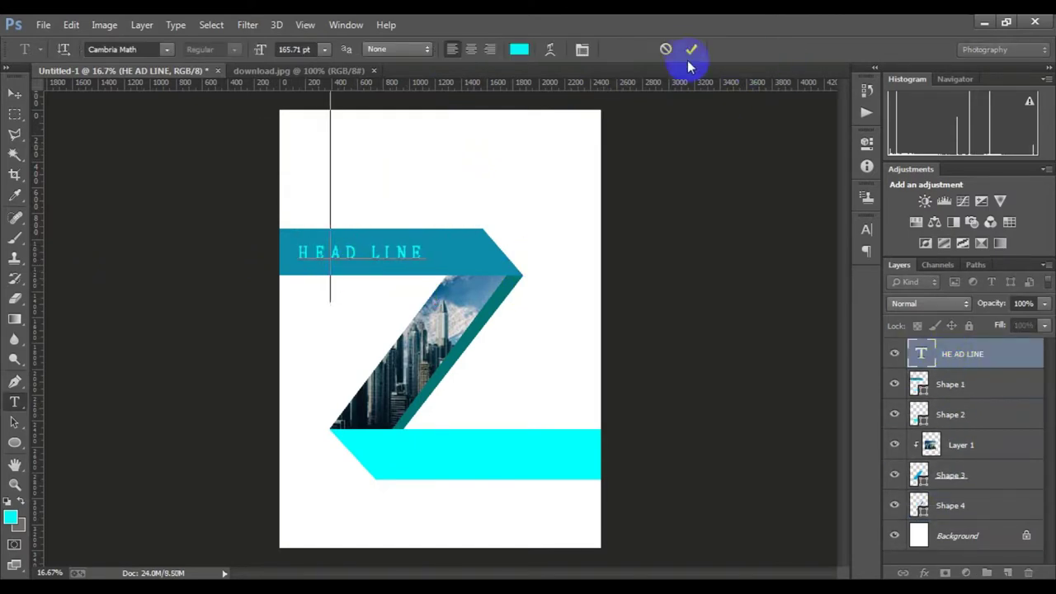
click(696, 49)
key(ctrl+t)
drag(421, 302, 418, 292)
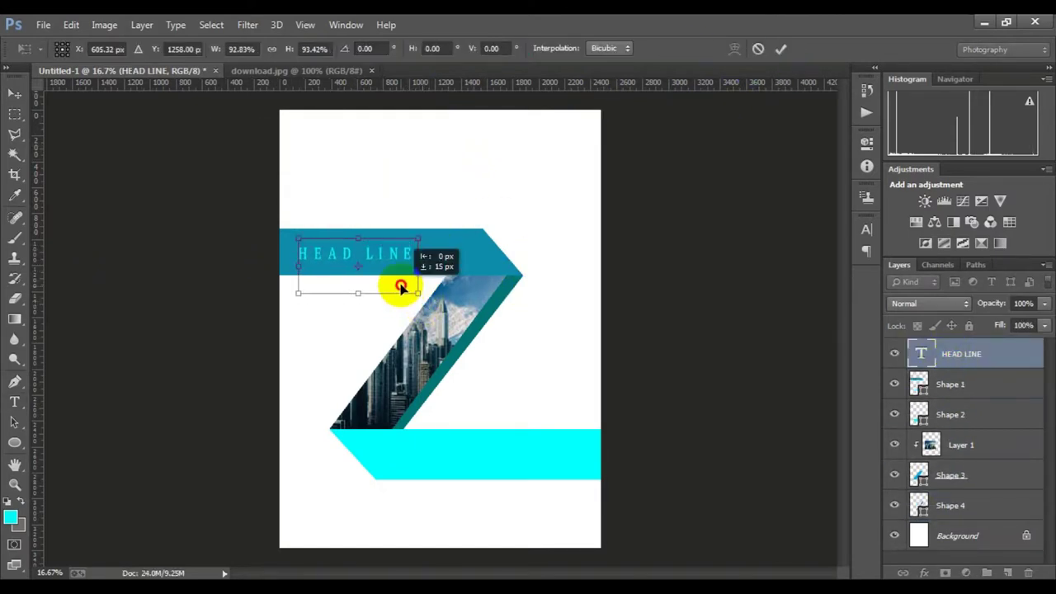
click(780, 50)
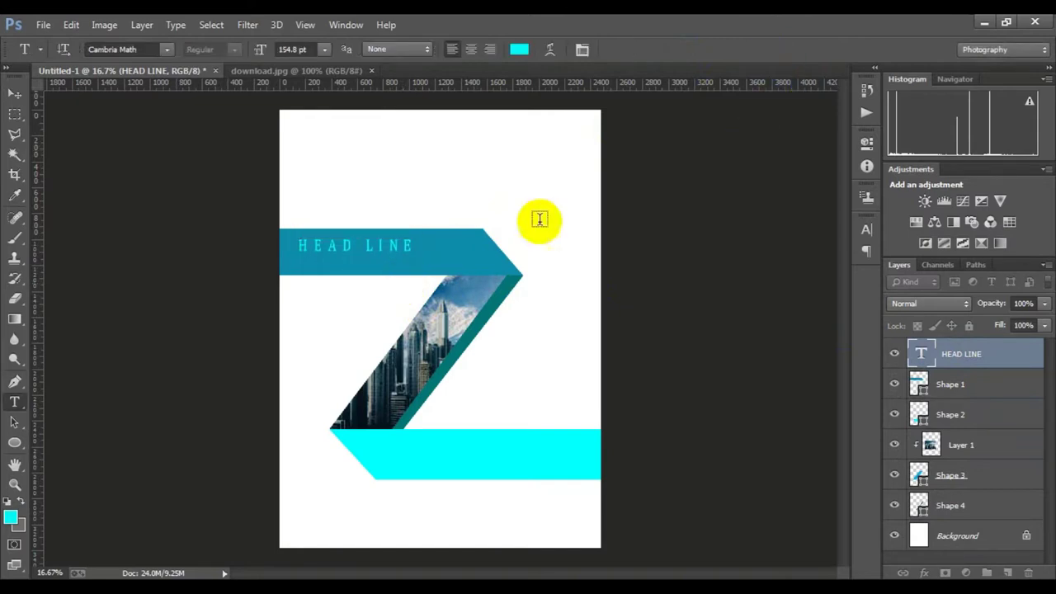
Set the HEAD LINE text to Castellar font in yellow via the Character panel.
drag(413, 246, 272, 251)
click(582, 50)
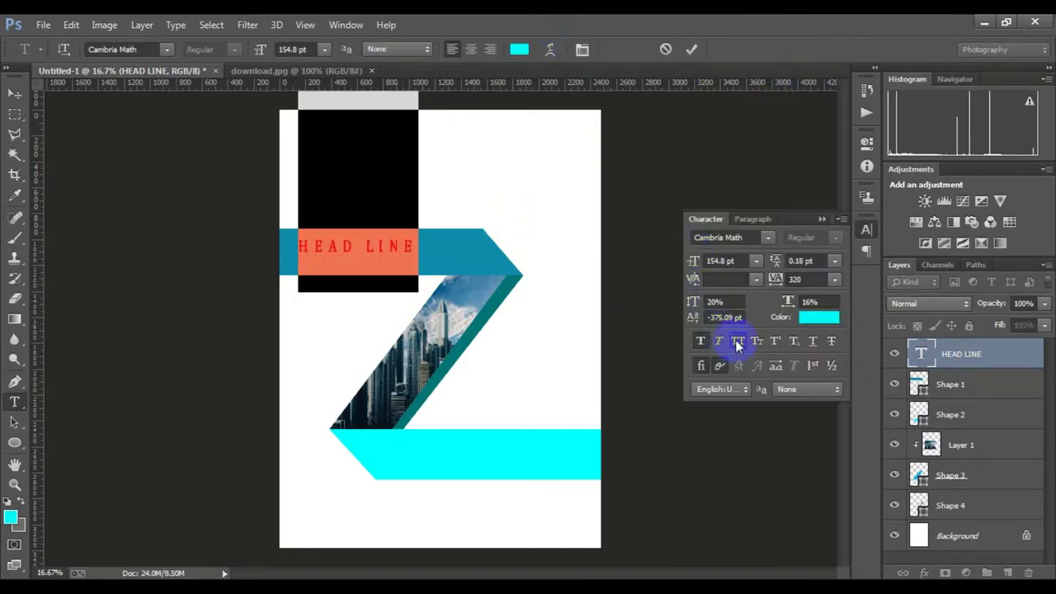
click(754, 238)
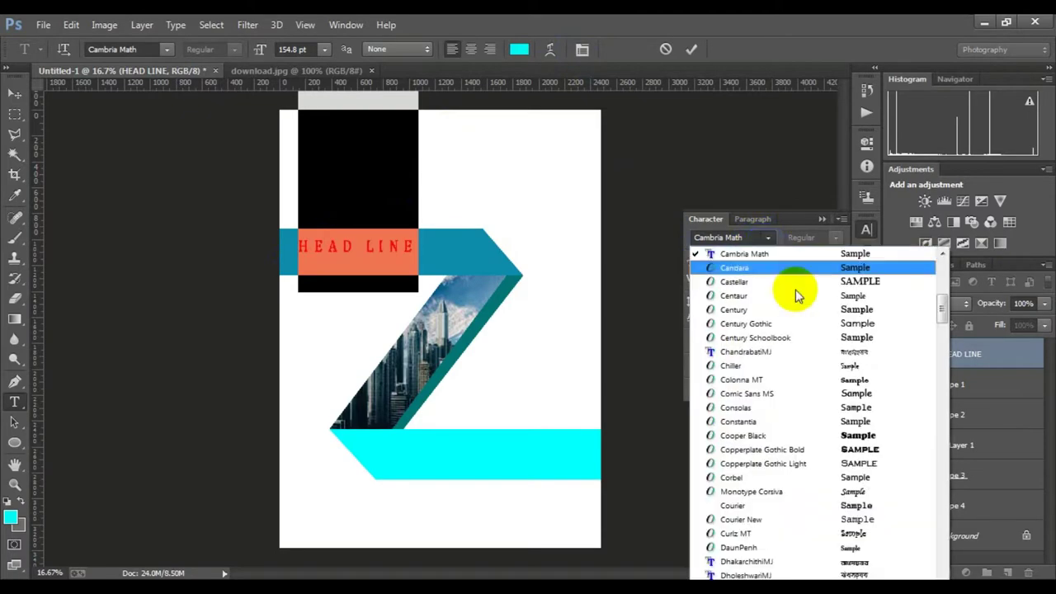
click(792, 277)
click(814, 319)
click(726, 295)
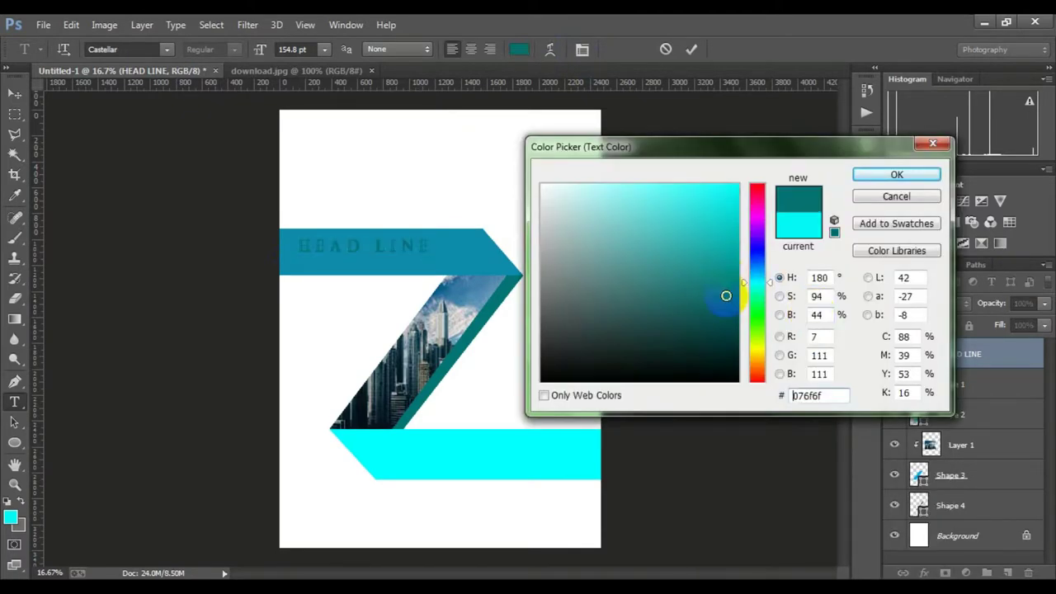
click(725, 190)
click(753, 219)
mouse_move(752, 223)
mouse_down()
mouse_move(759, 200)
mouse_move(758, 363)
mouse_move(763, 355)
mouse_up()
click(715, 228)
key(Return)
click(697, 46)
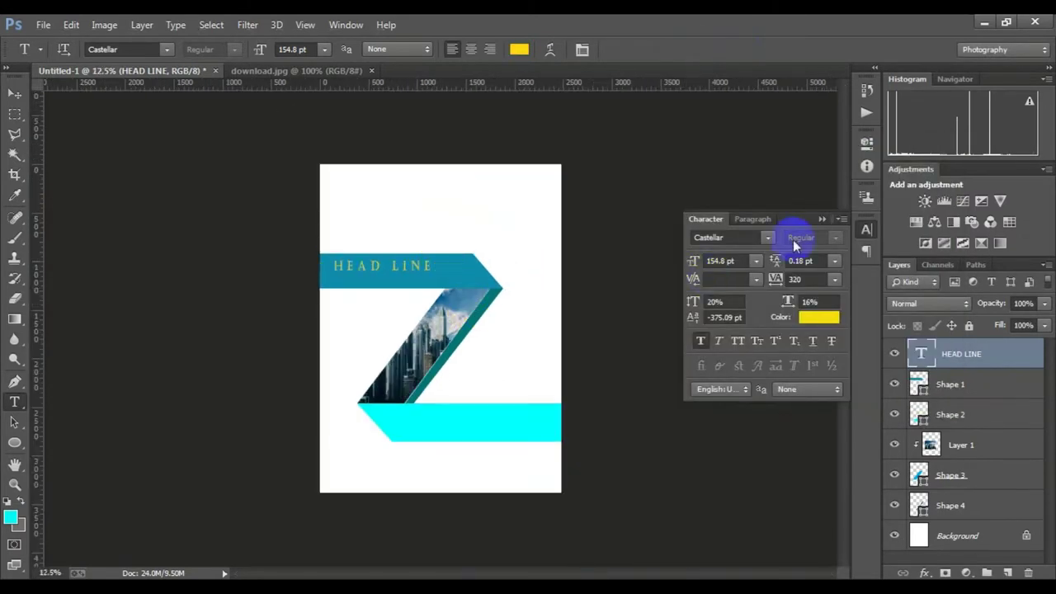
click(866, 230)
click(296, 142)
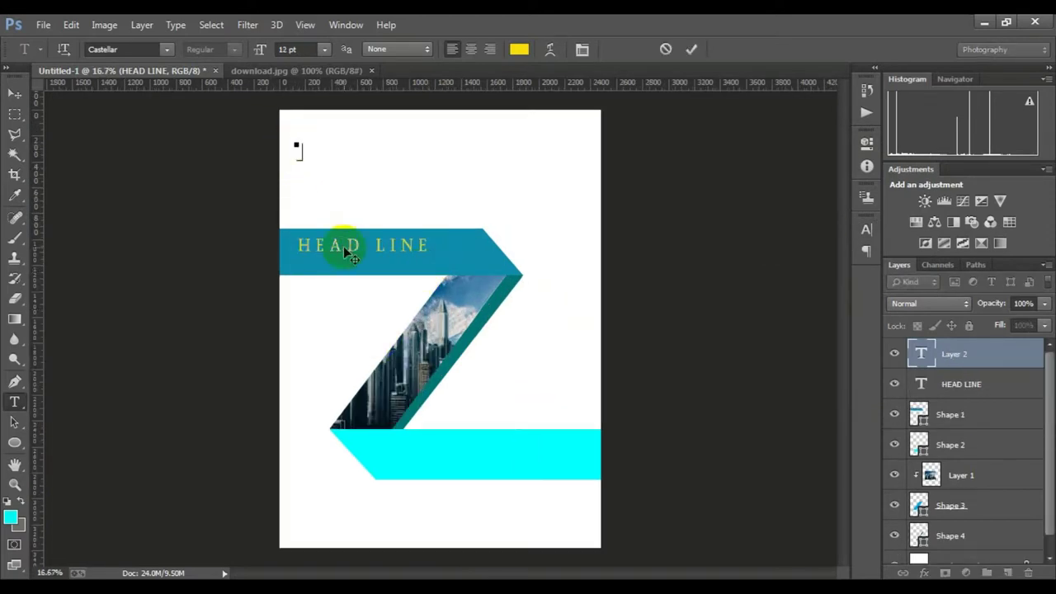
Enlarge the YOUR LOGO text and colour it cyan sampled from the bottom band.
click(692, 49)
key(ctrl+t)
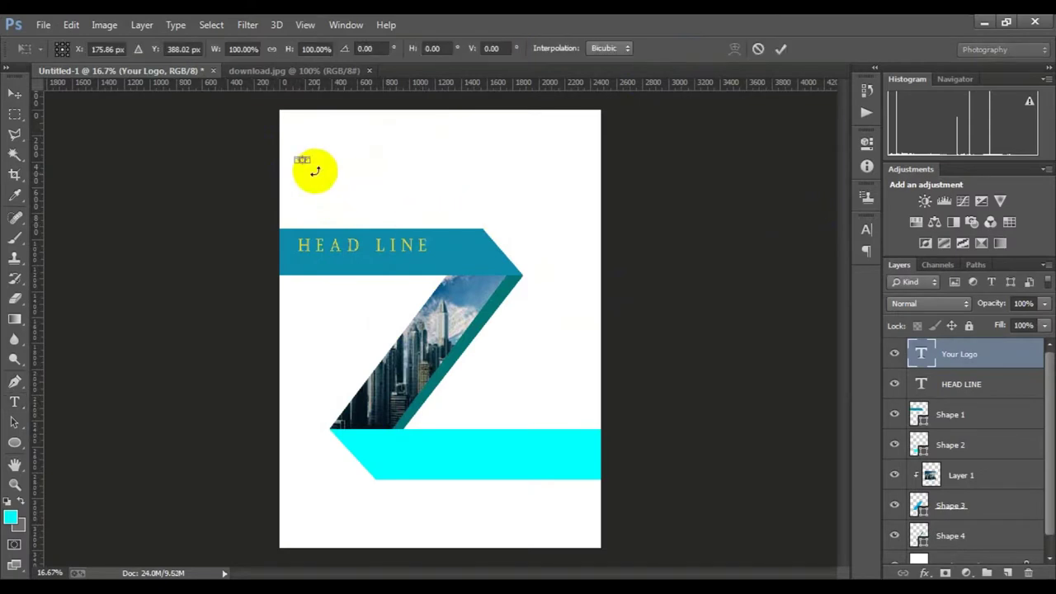
mouse_move(311, 168)
mouse_down()
mouse_move(383, 153)
mouse_move(377, 146)
mouse_move(358, 184)
mouse_up()
key(Return)
click(518, 53)
click(490, 443)
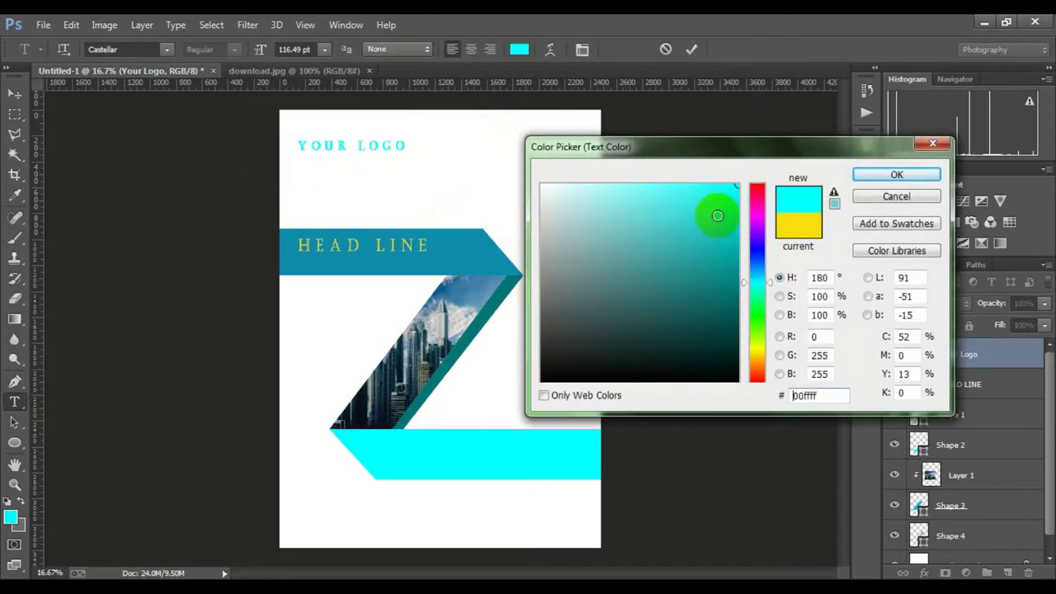
mouse_move(714, 212)
mouse_down()
mouse_move(723, 199)
mouse_move(737, 242)
mouse_up()
click(878, 174)
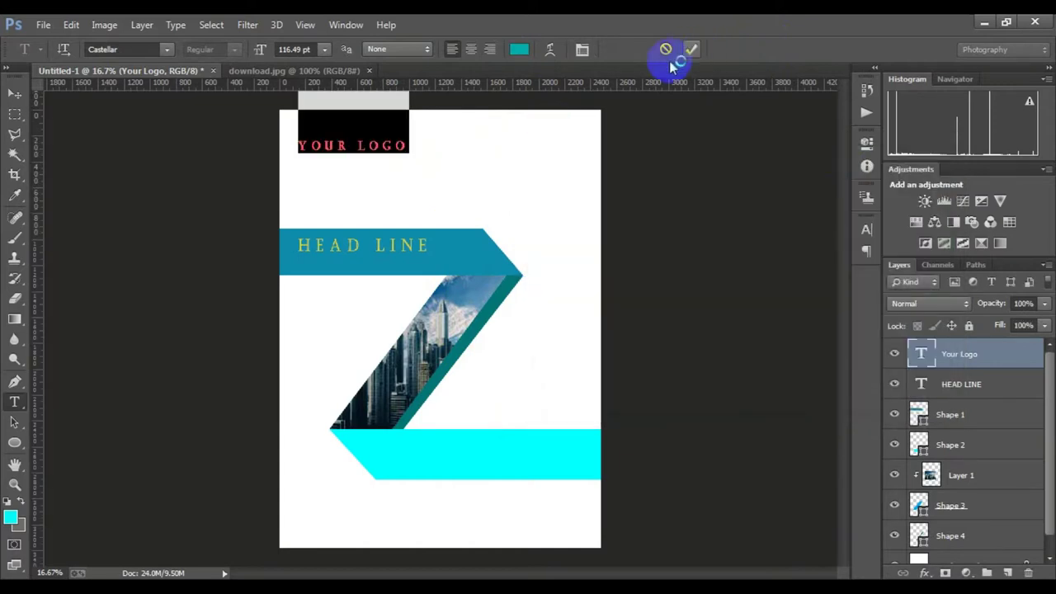
Cut the text down to YOUR and add a copy below retyped as LOGO.
drag(358, 141, 362, 175)
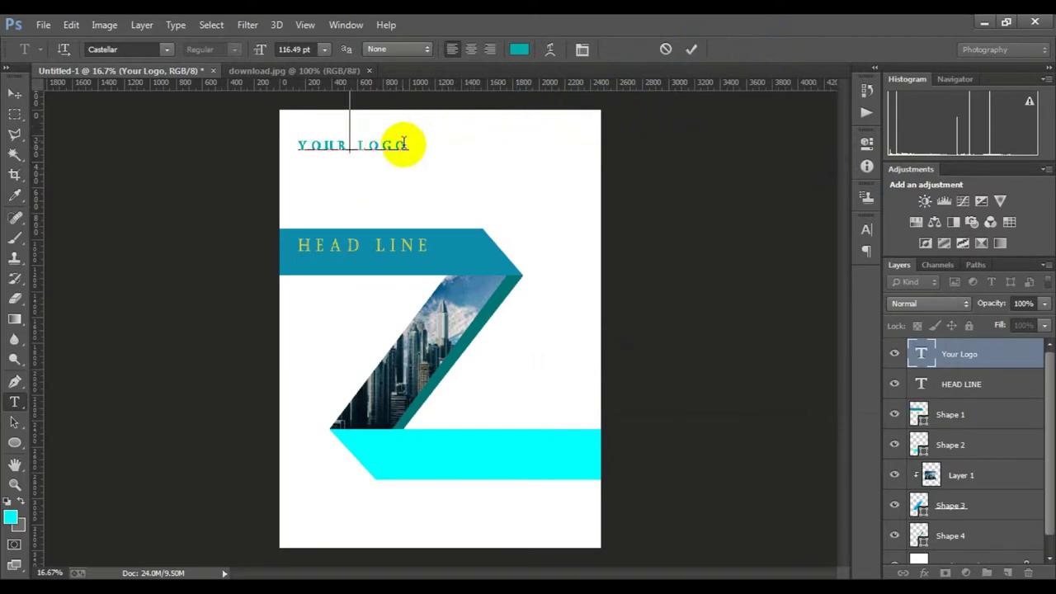
drag(406, 146, 361, 154)
key(BackSpace)
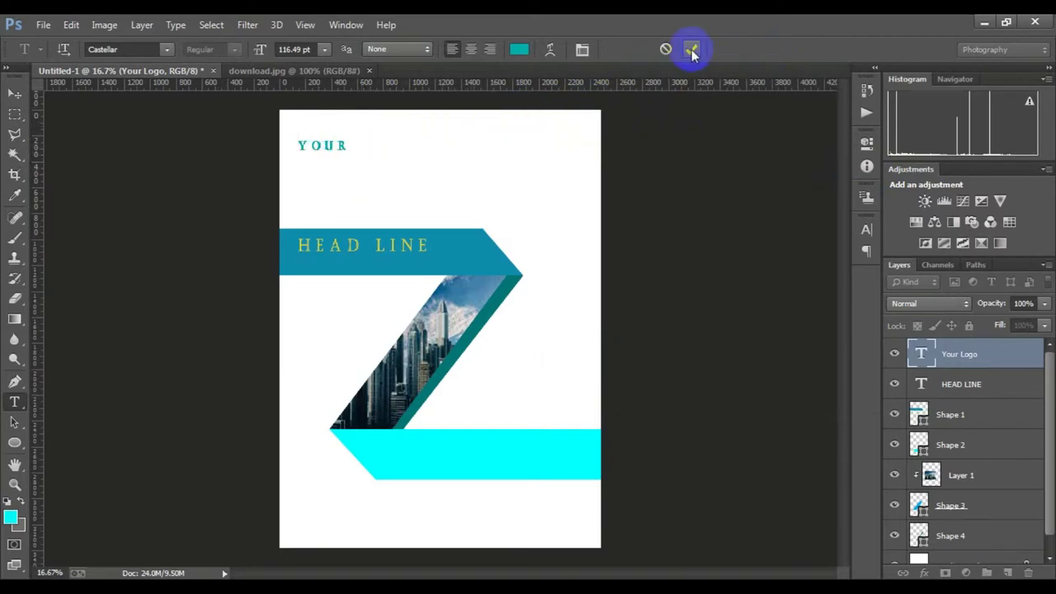
click(691, 50)
drag(334, 157, 306, 165)
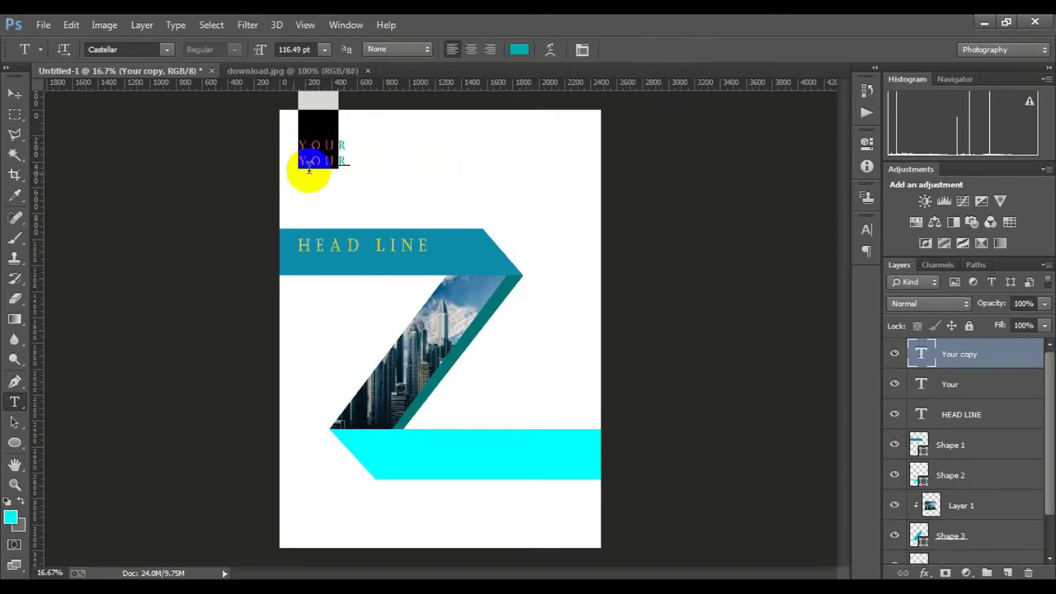
text(LOGO)
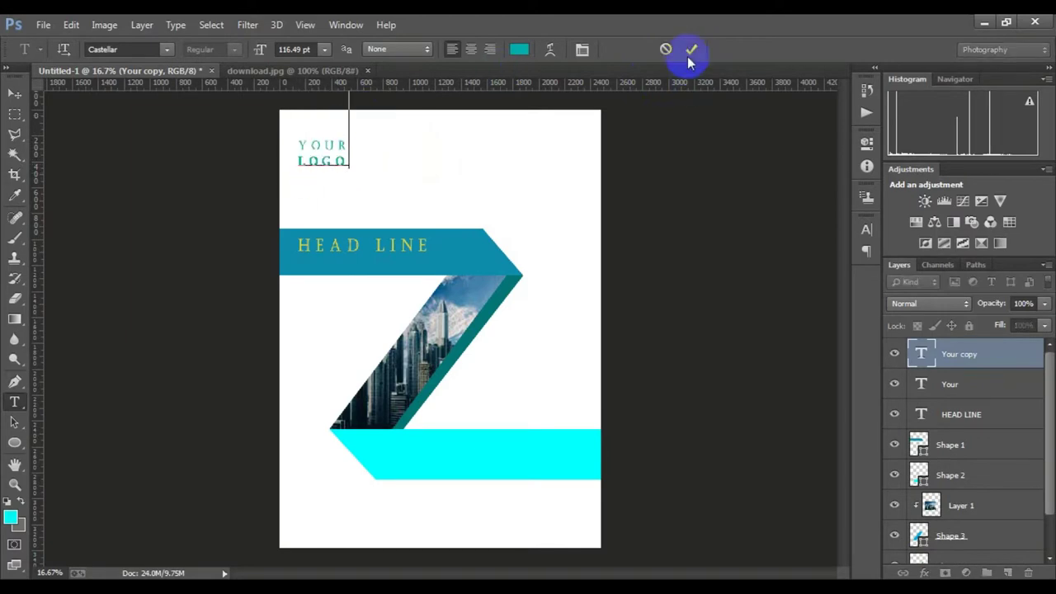
click(691, 50)
key(ctrl+plus)
key(ctrl+plus)
Add black COMPANY NAME text beside LOGO, scaled up to about 380%.
click(344, 188)
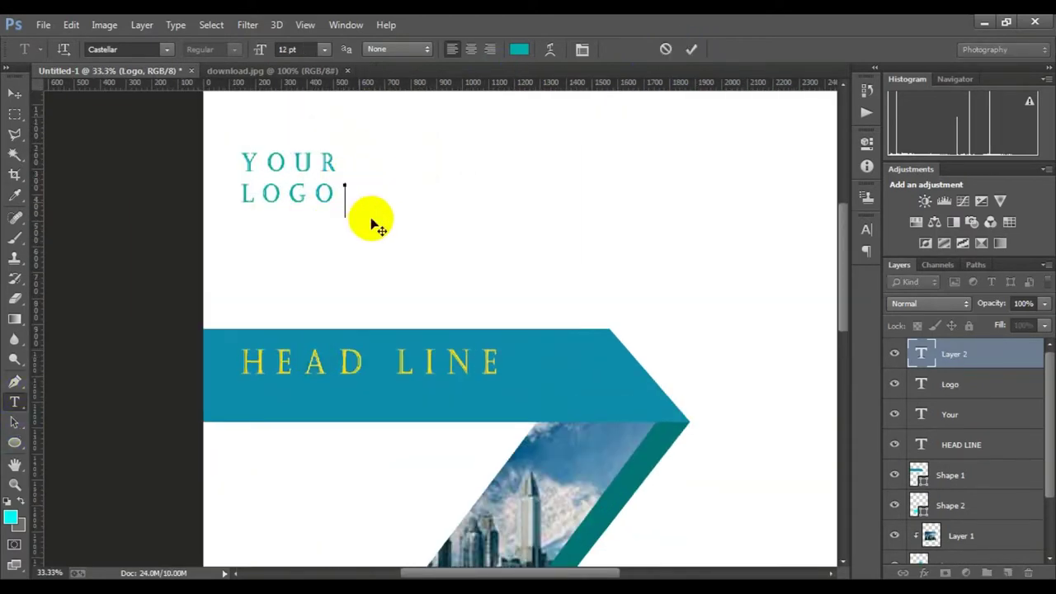
click(519, 50)
click(545, 375)
click(872, 173)
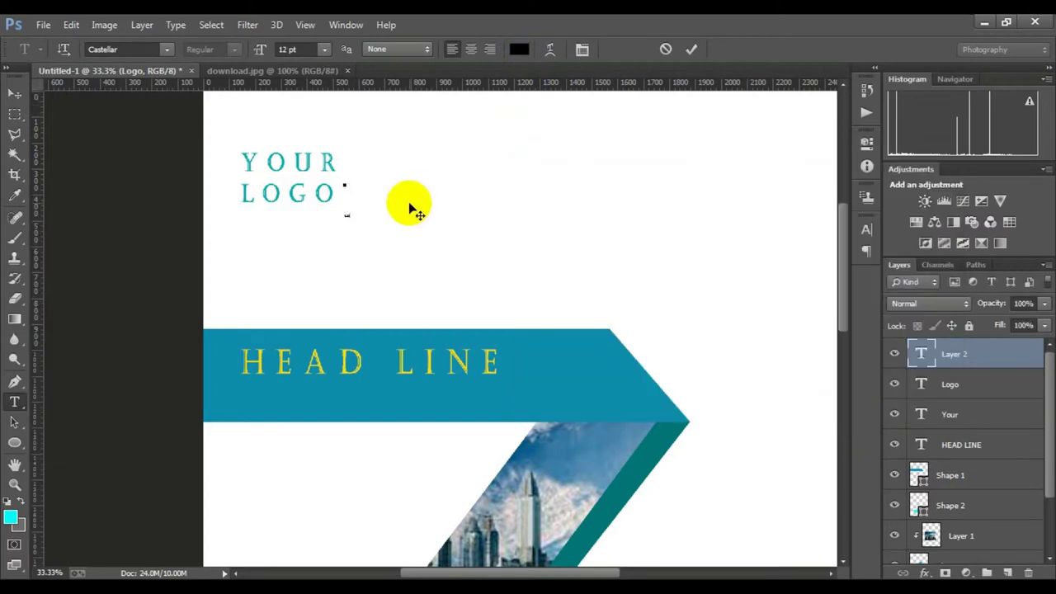
click(691, 49)
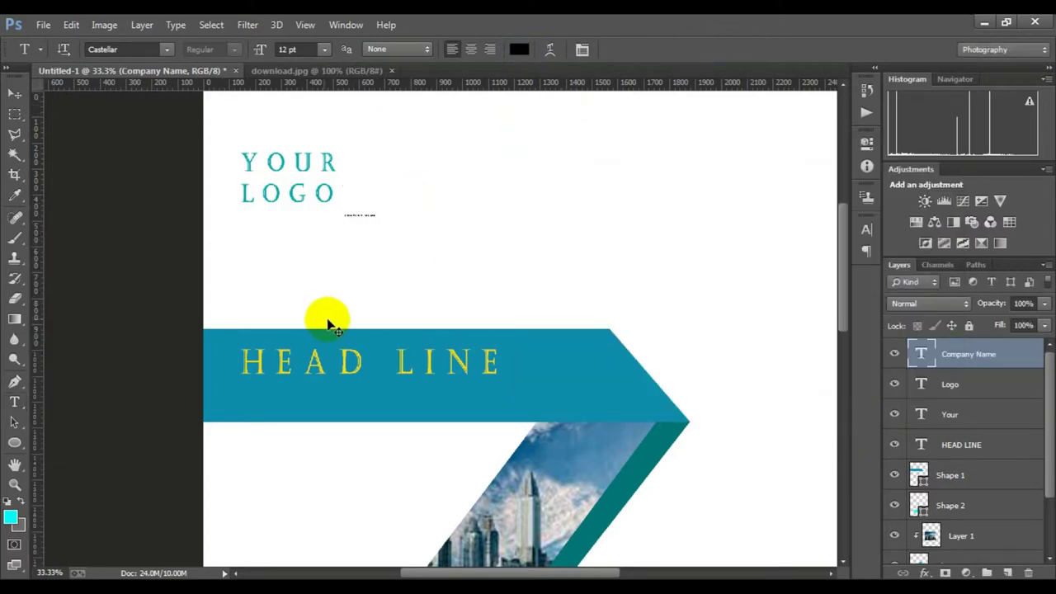
key(ctrl+t)
mouse_move(376, 217)
mouse_down()
mouse_move(408, 243)
mouse_move(437, 181)
mouse_move(542, 213)
mouse_move(608, 203)
mouse_move(569, 180)
mouse_up()
click(780, 48)
scroll(537, 275, down, 2)
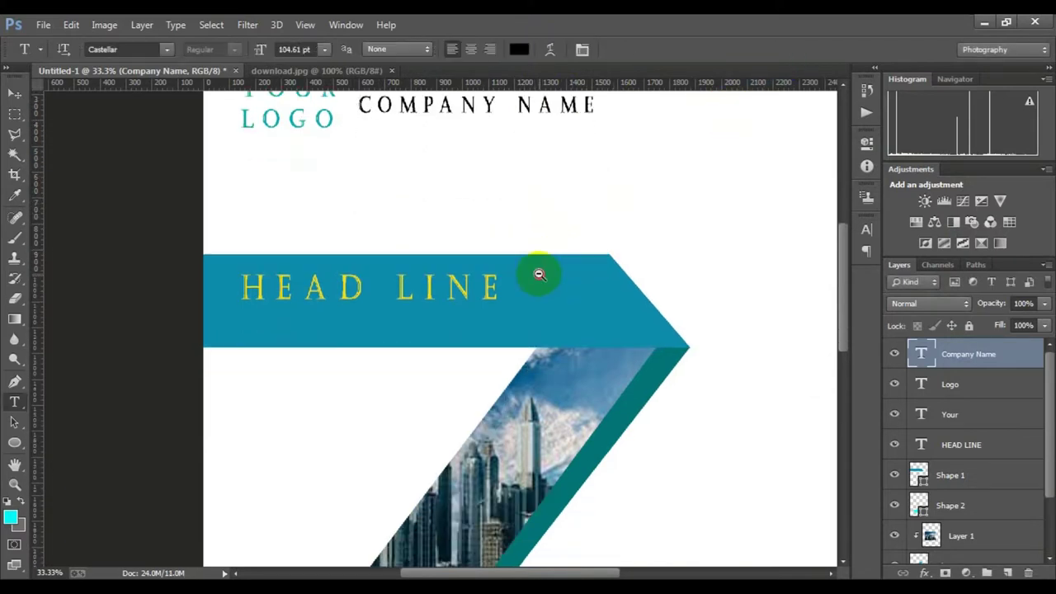
key(ctrl+minus)
key(ctrl+minus)
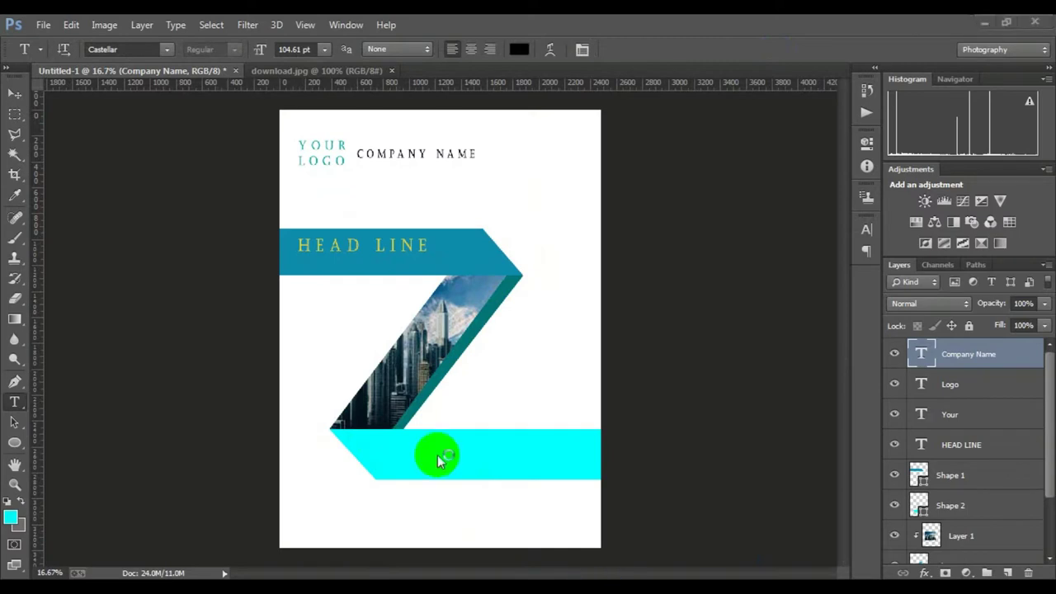
click(374, 212)
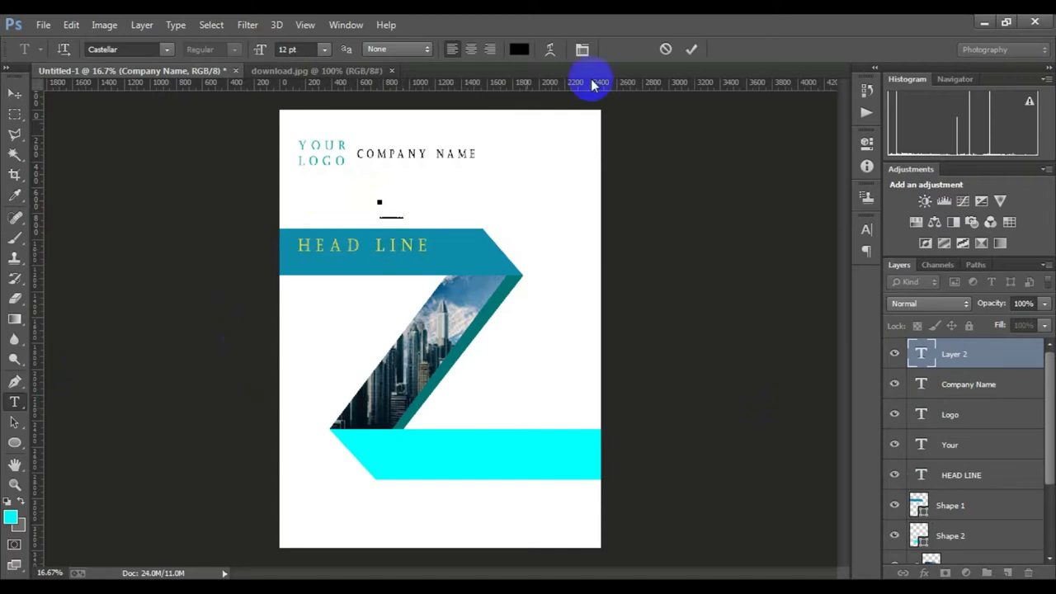
Scale the PLACE YOUR TEXT HERE tagline to about 602% and colour it white.
click(691, 48)
key(ctrl+t)
drag(403, 216, 464, 254)
click(781, 49)
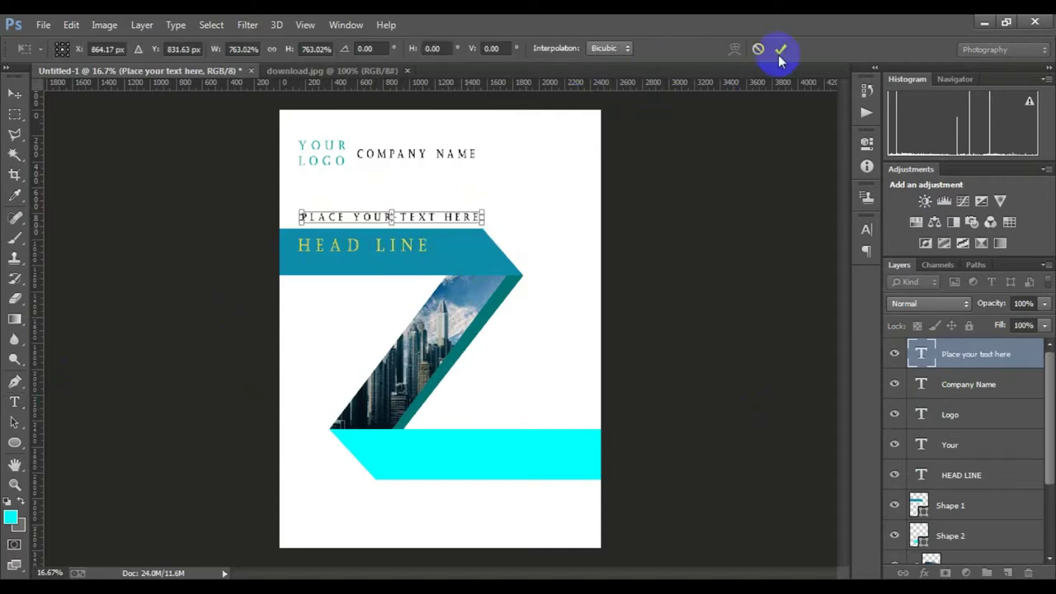
click(478, 215)
key(ctrl+a)
click(519, 49)
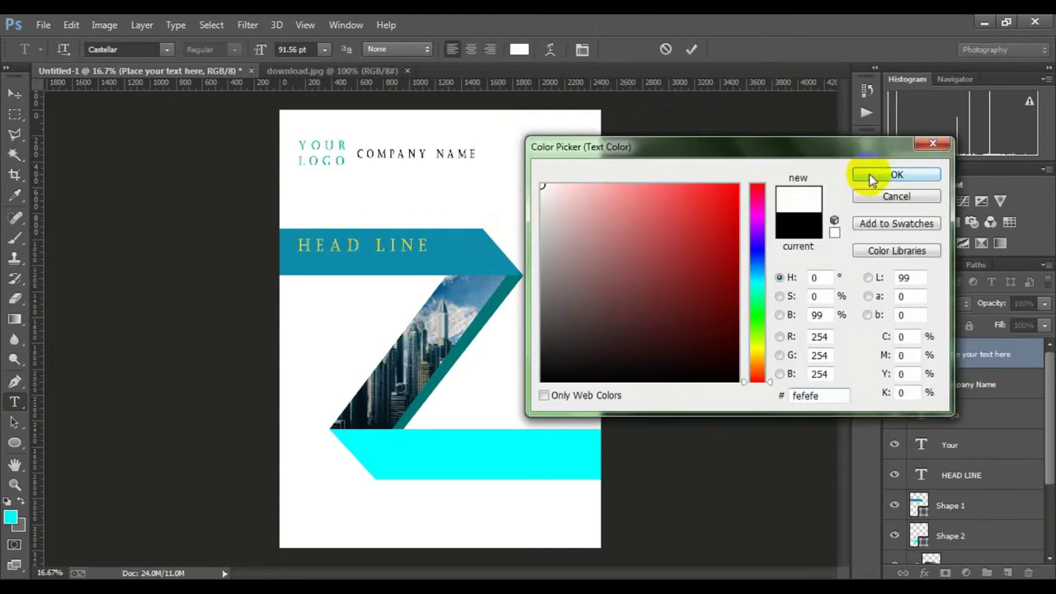
click(897, 174)
click(692, 49)
Move the tagline down onto the cyan band and stretch it taller.
key(ctrl+t)
drag(421, 221, 506, 448)
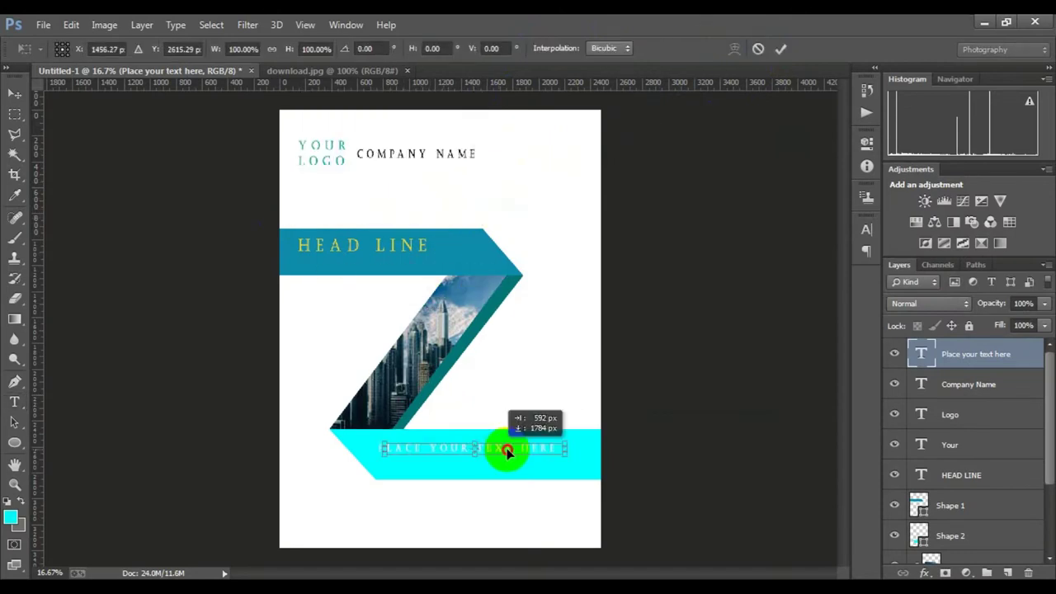
key(ctrl+plus)
drag(576, 422, 495, 420)
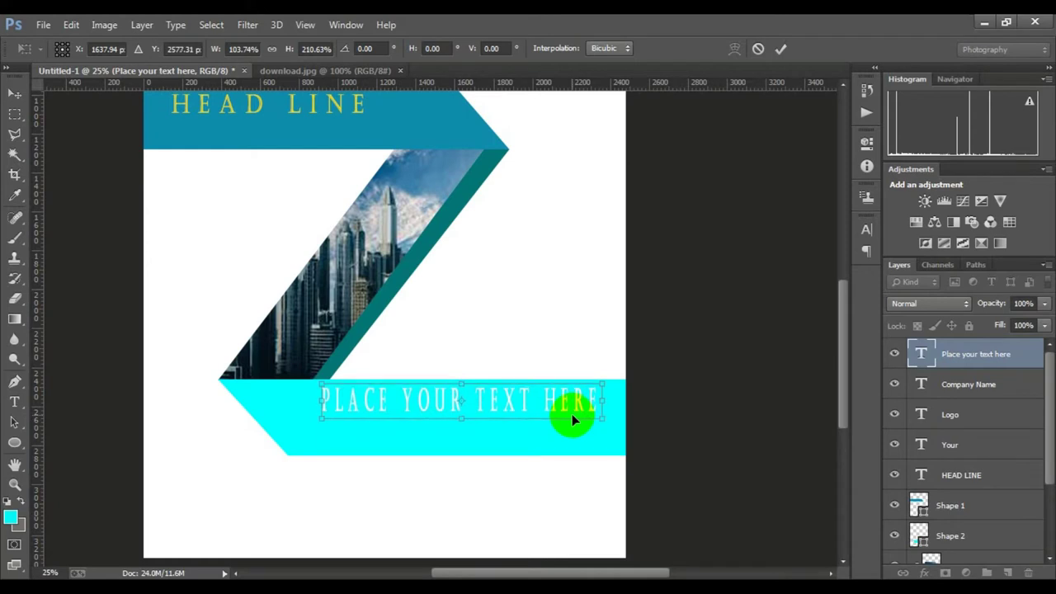
key(Return)
Add a PHOTOSHOP TUTORIALS line and enlarge it onto the cyan band below the tagline.
key(t)
click(558, 409)
scroll(405, 354, down, 2)
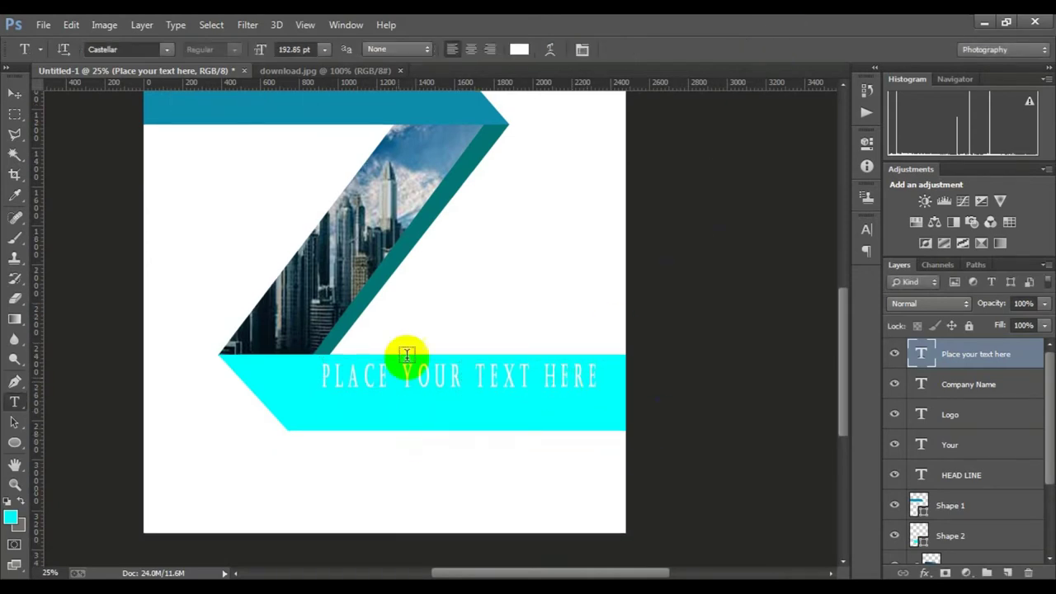
click(373, 407)
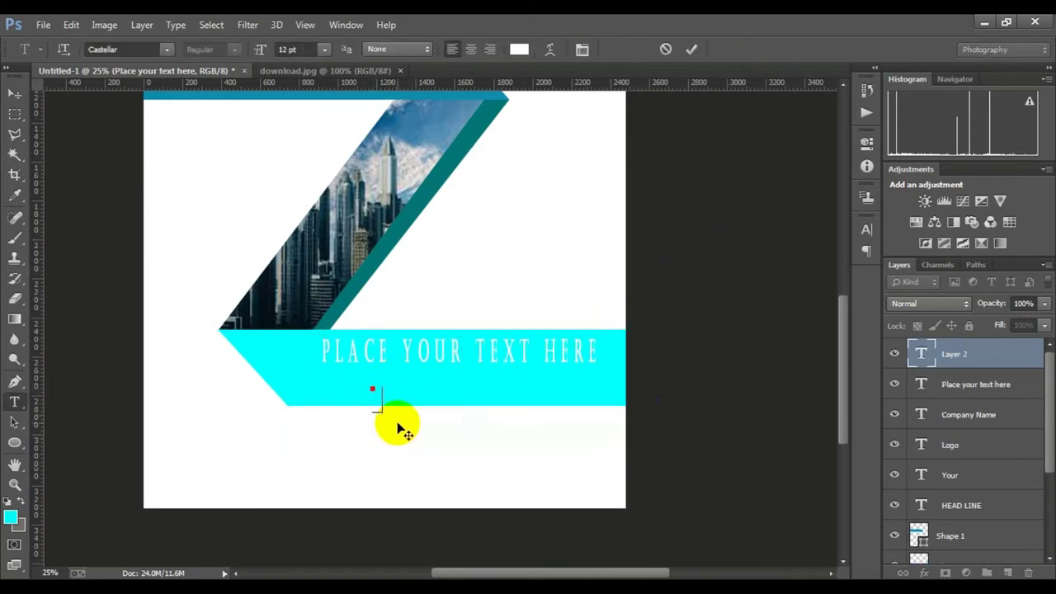
click(692, 49)
key(ctrl+t)
drag(405, 440, 503, 385)
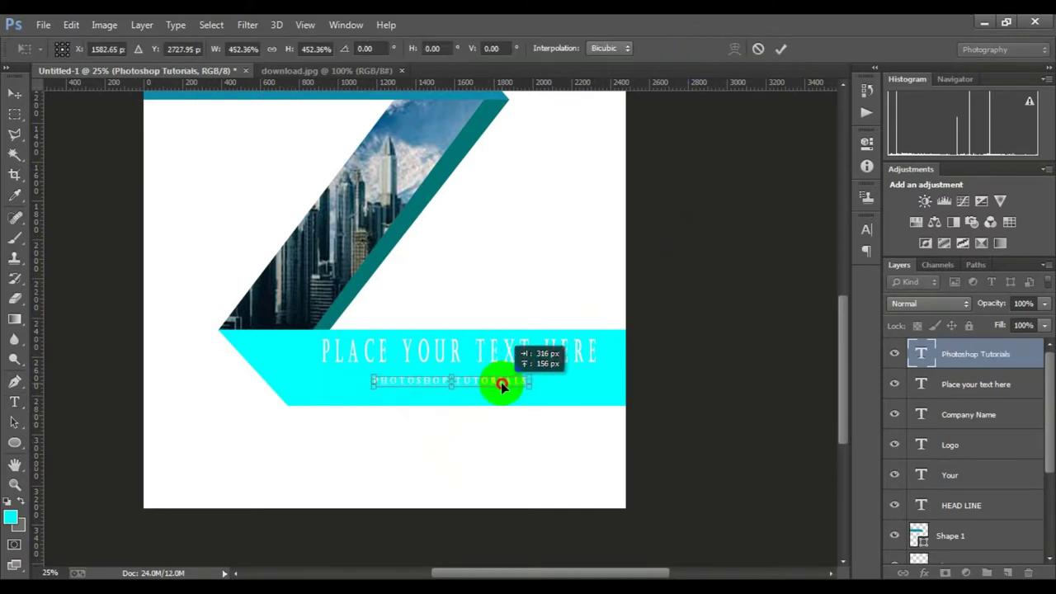
click(780, 48)
Colour all of PHOTOSHOP TUTORIALS dark grey, including the trailing ALS letters.
triple_click(448, 389)
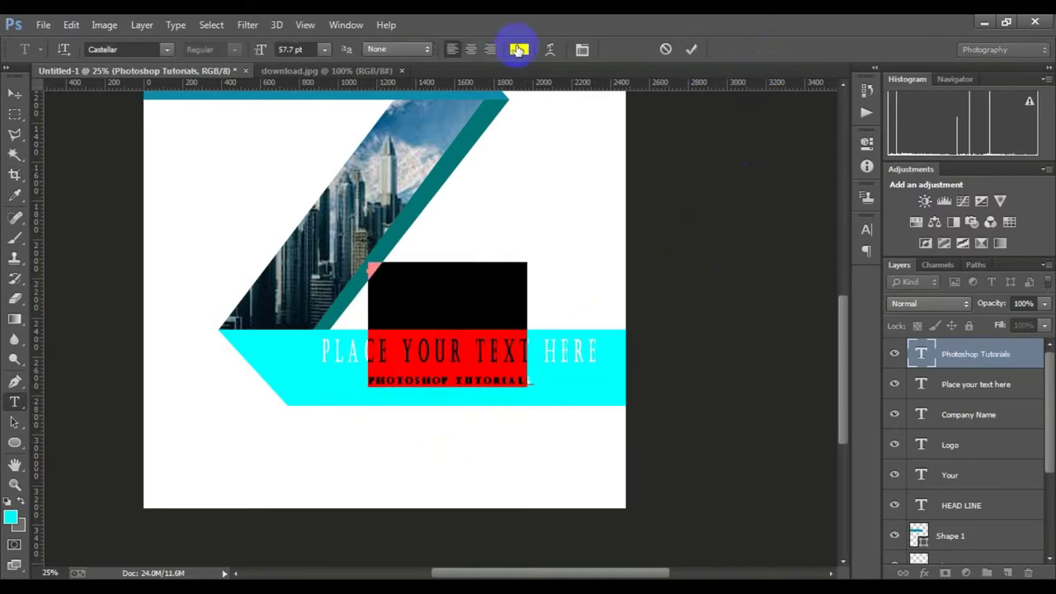
click(518, 50)
drag(556, 280, 545, 326)
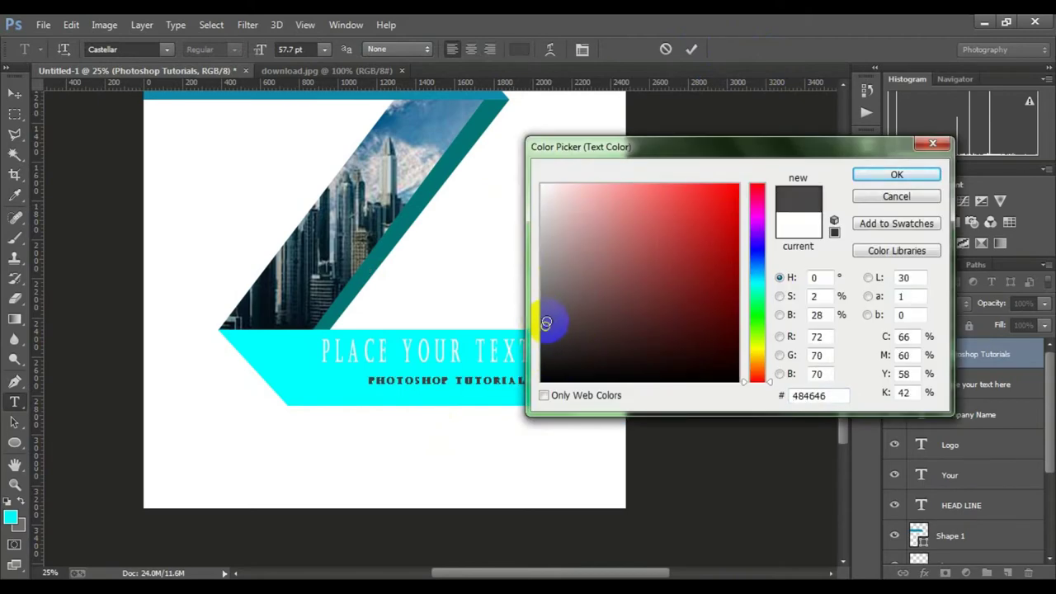
key(Return)
click(692, 49)
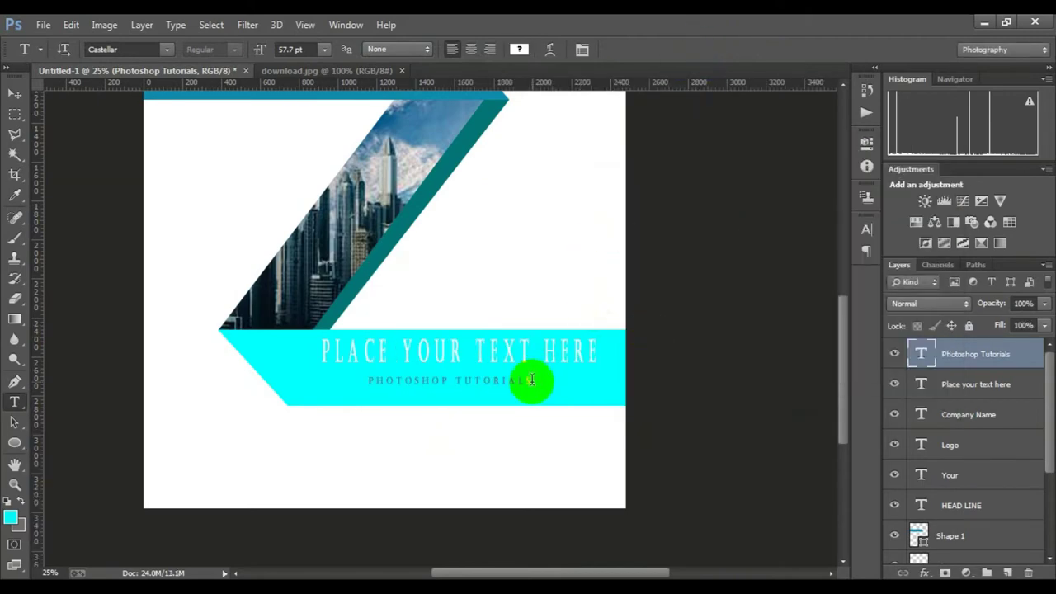
drag(532, 380, 502, 380)
click(518, 50)
click(908, 173)
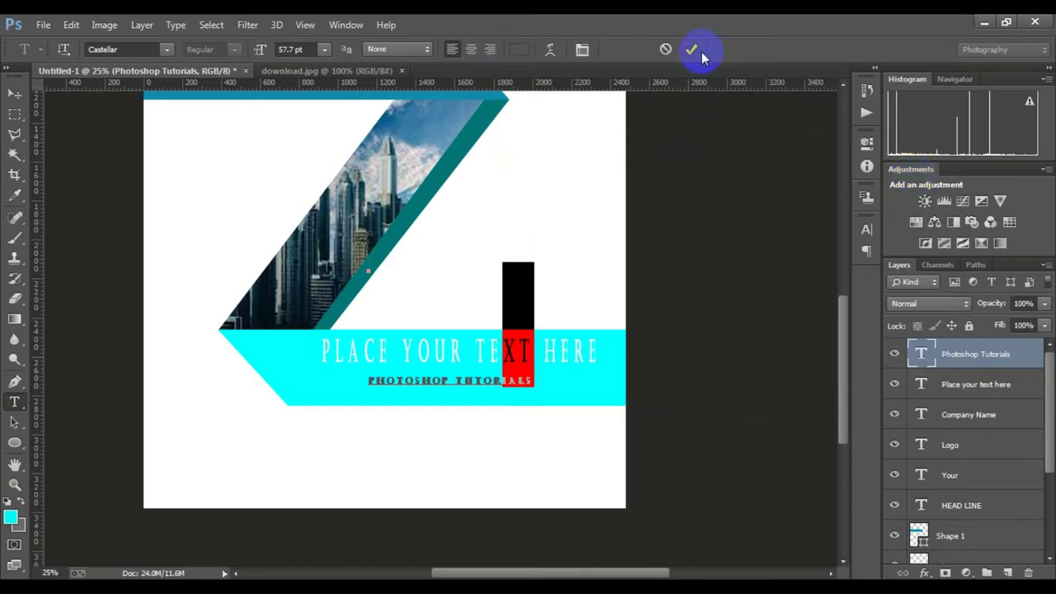
click(692, 48)
click(590, 352)
ctrl+alt+click(440, 325)
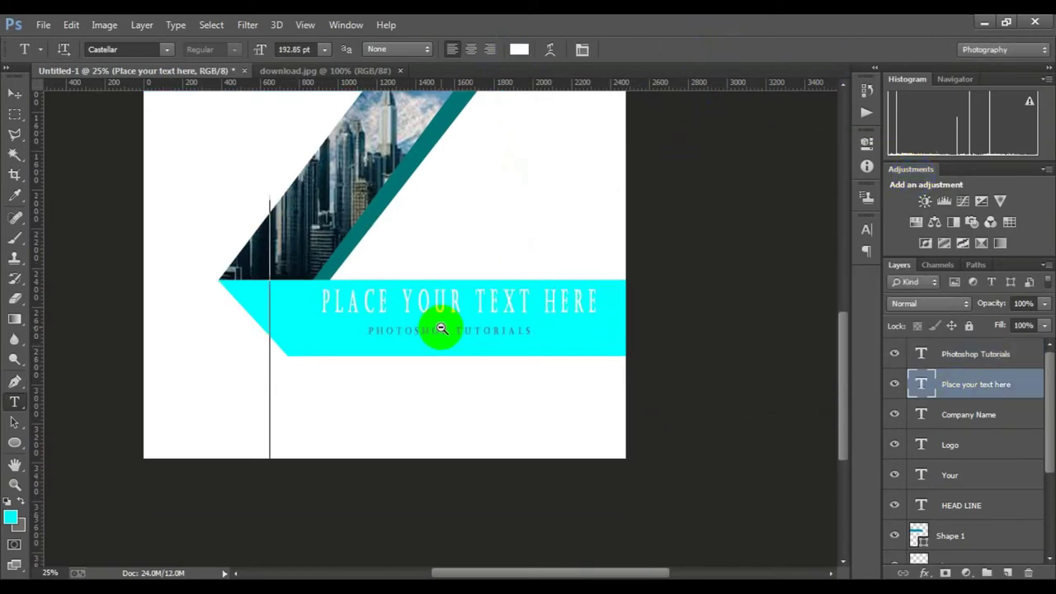
key(ctrl+plus)
key(ctrl+plus)
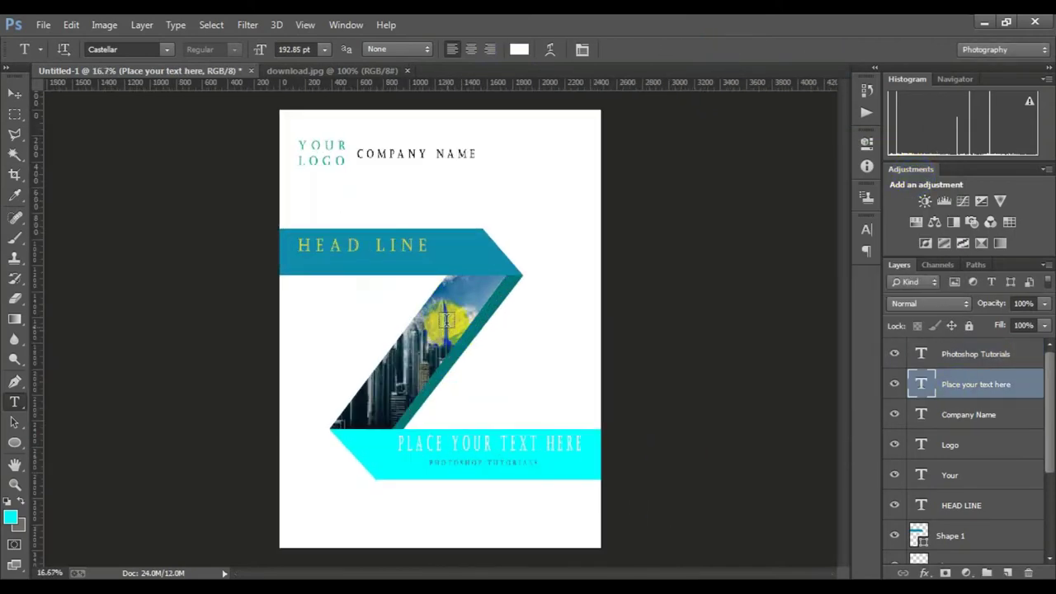
Draw a 109 px cyan dot below the band and Alt-drag copies into a row.
click(24, 441)
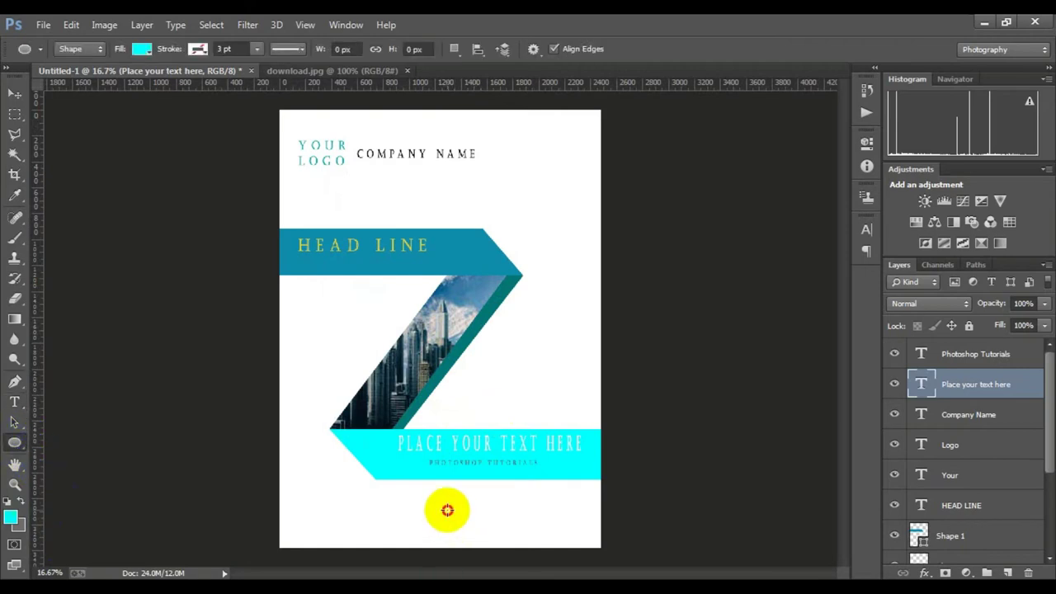
drag(447, 509, 458, 520)
click(820, 134)
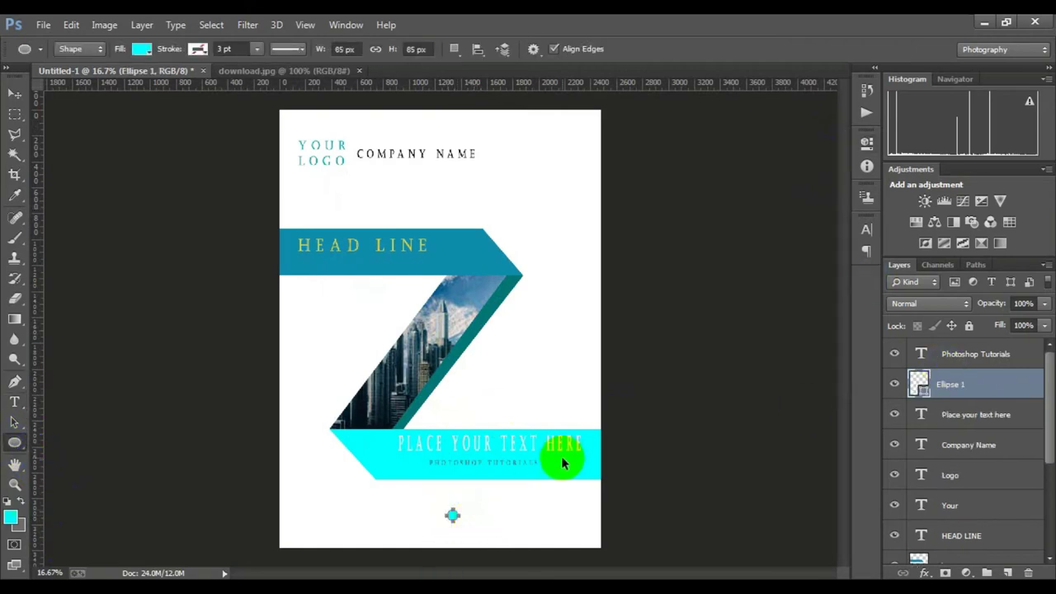
click(957, 560)
click(449, 524)
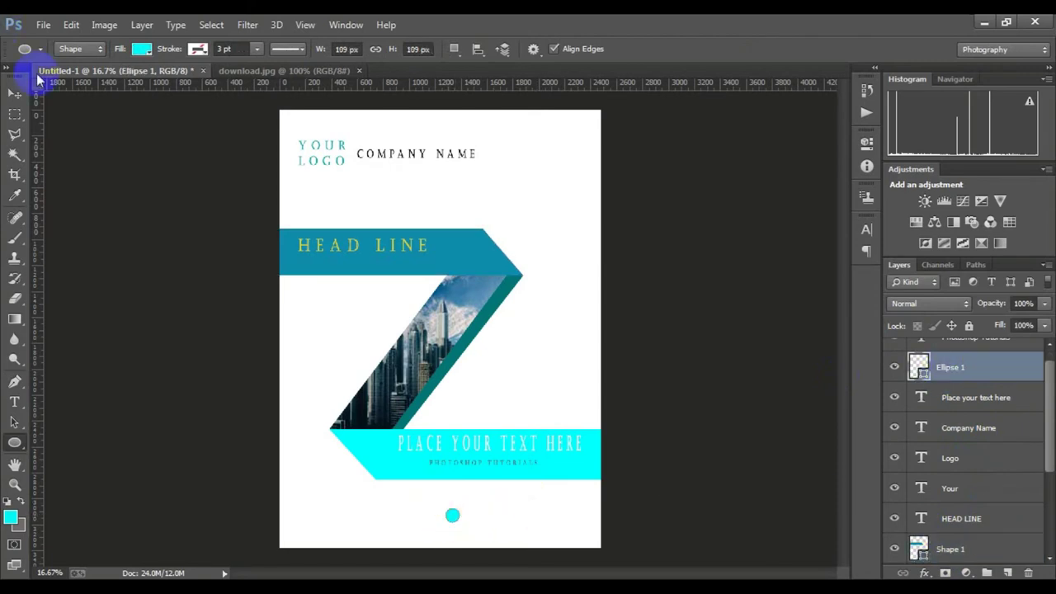
key(v)
click(457, 526)
drag(453, 516, 529, 515)
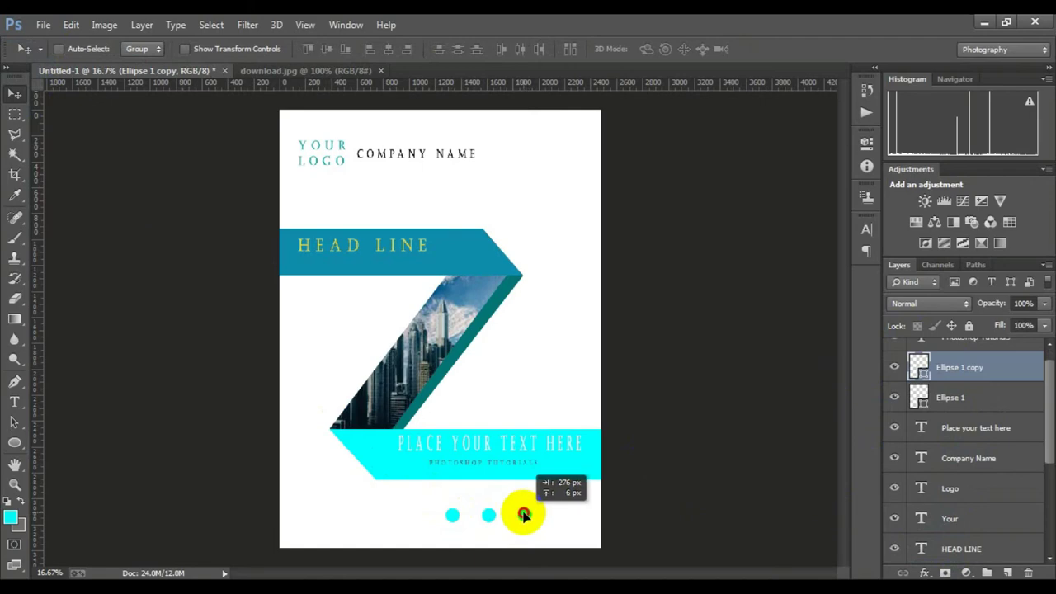
scroll(531, 401, down, 2)
scroll(530, 401, up, 1)
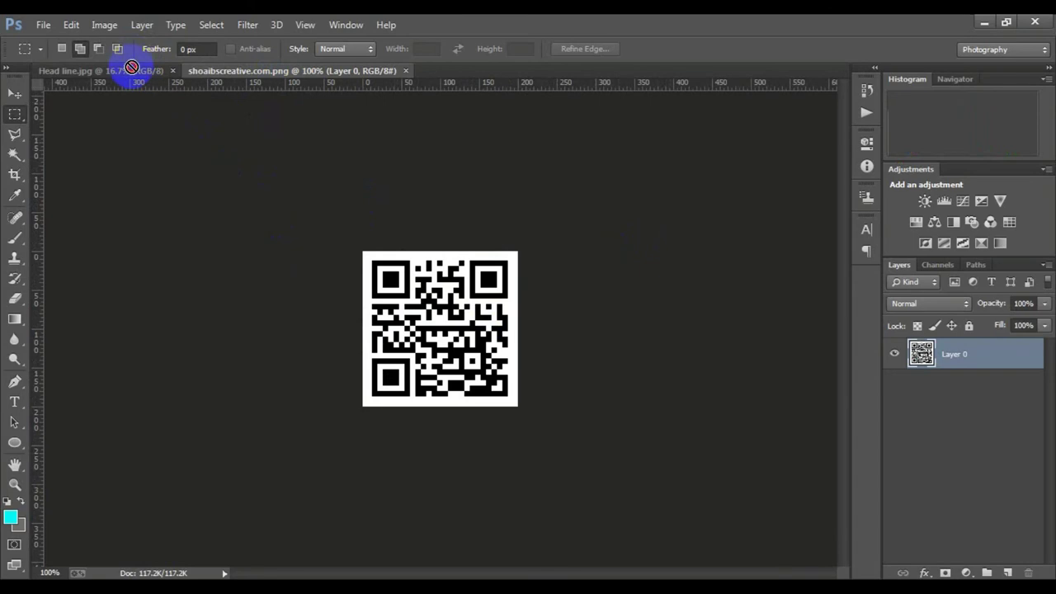
Paste the QR code into Head line.jpg at 250%, placed right of the Z's diagonal.
click(124, 71)
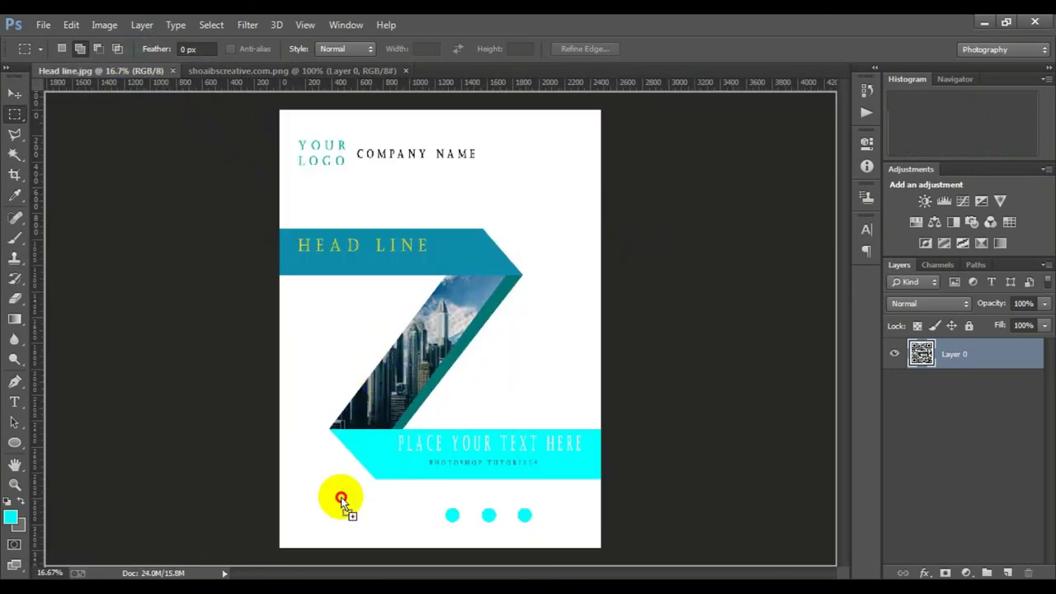
key(ctrl+shift+alt+n)
drag(537, 405, 556, 413)
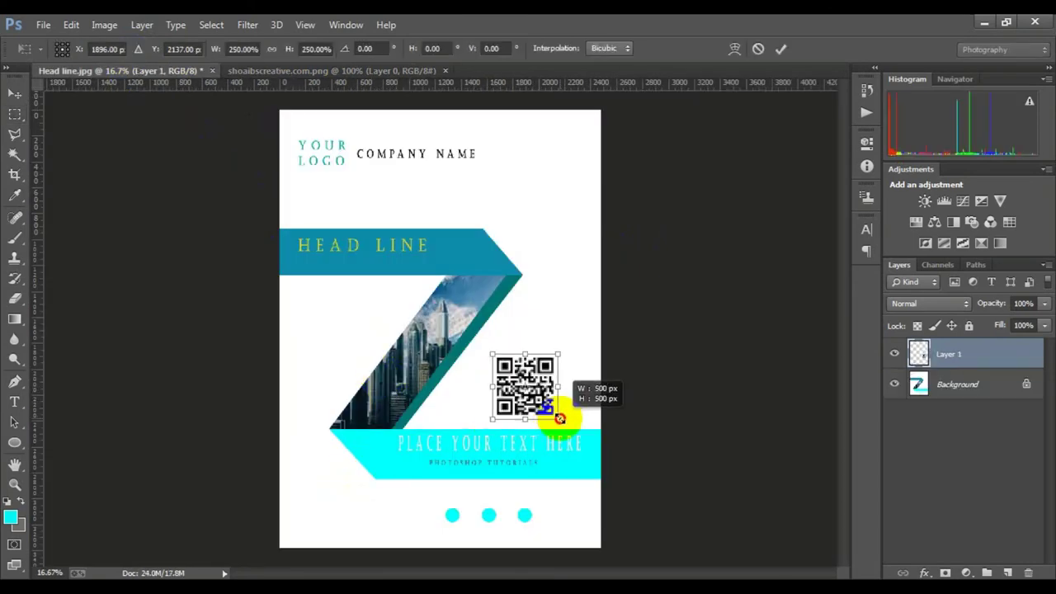
drag(541, 365, 569, 371)
key(Return)
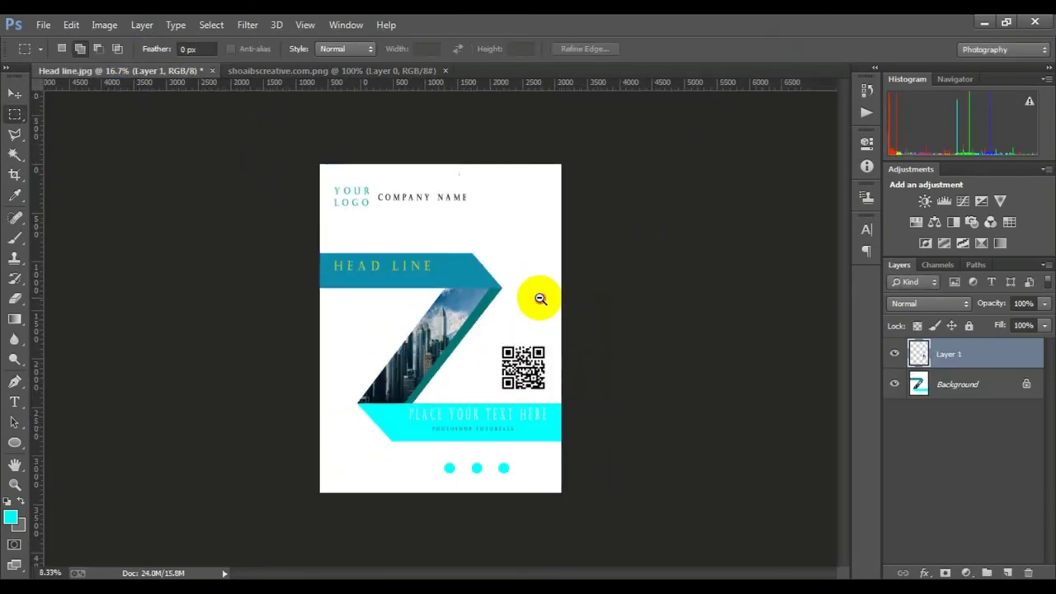